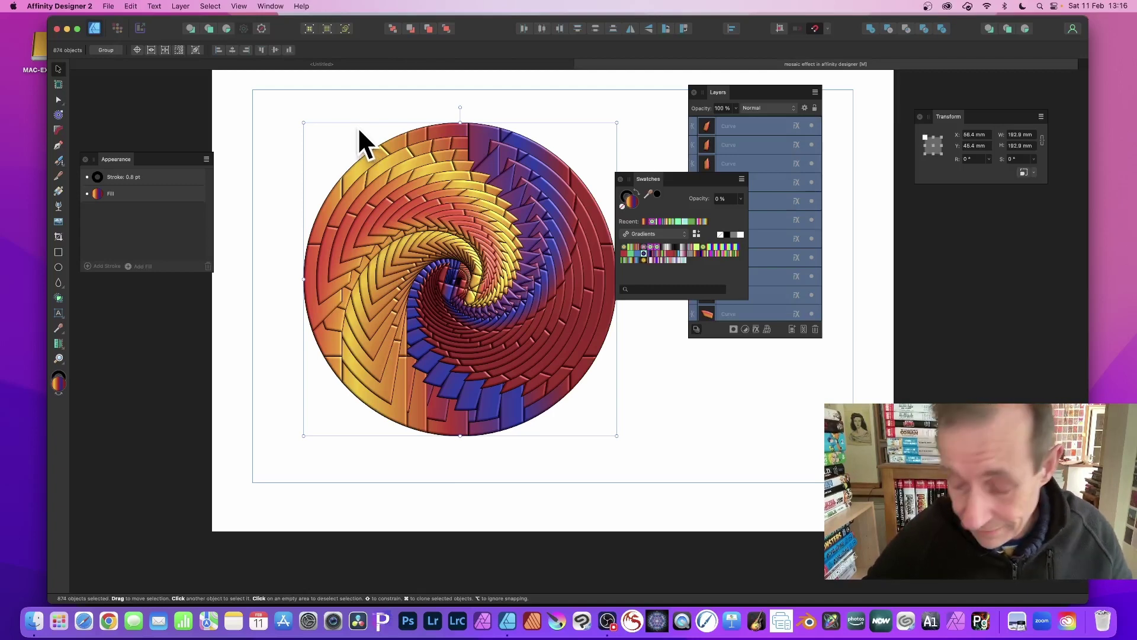
Delete the finished mosaic and draw a large orange-gradient circle about 181 mm wide
key("Delete")
left_click(56, 270)
left_click_drag(287, 112, 563, 419)
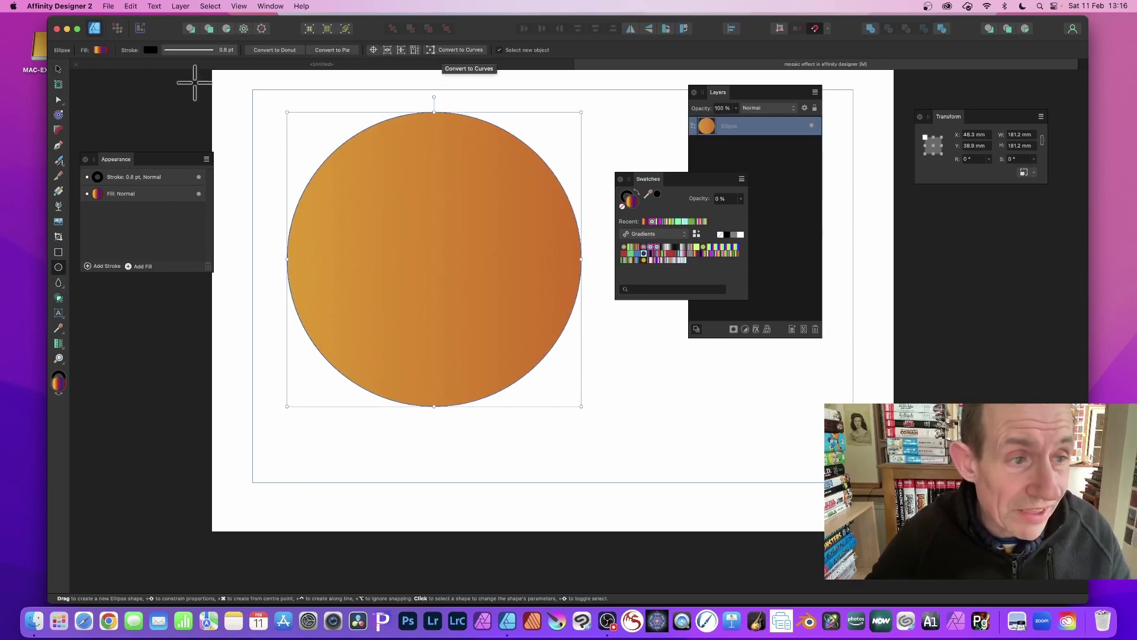
Slice the orange circle with three diagonal Knife cuts
left_click(57, 176)
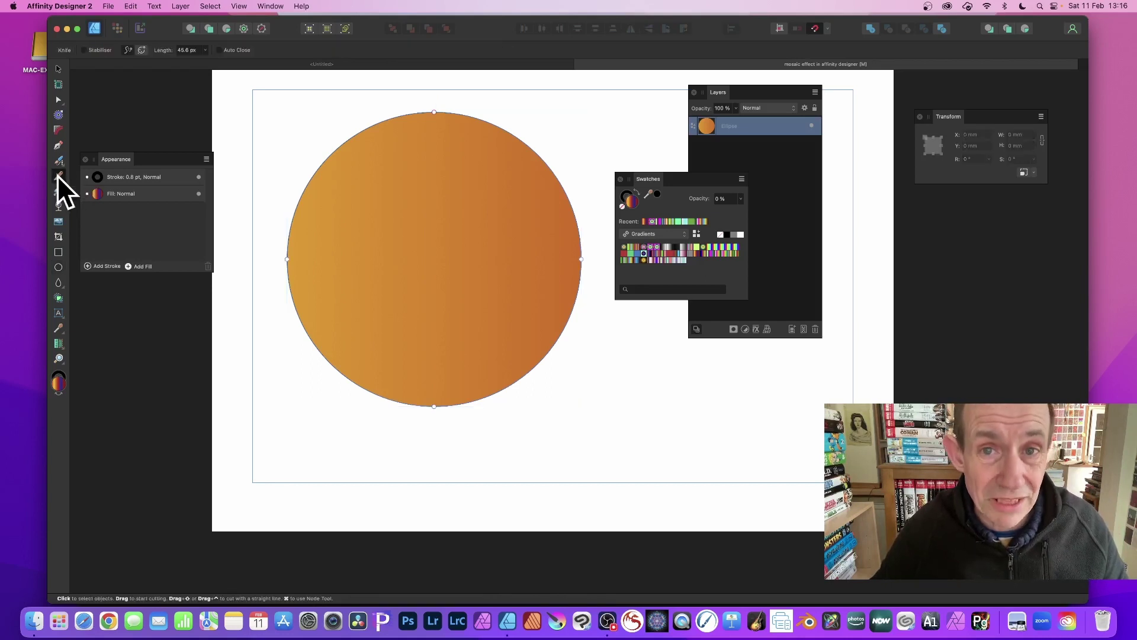
mouse_move(505, 117)
left_mouse_down()
mouse_move(356, 300)
mouse_move(239, 395)
left_mouse_up()
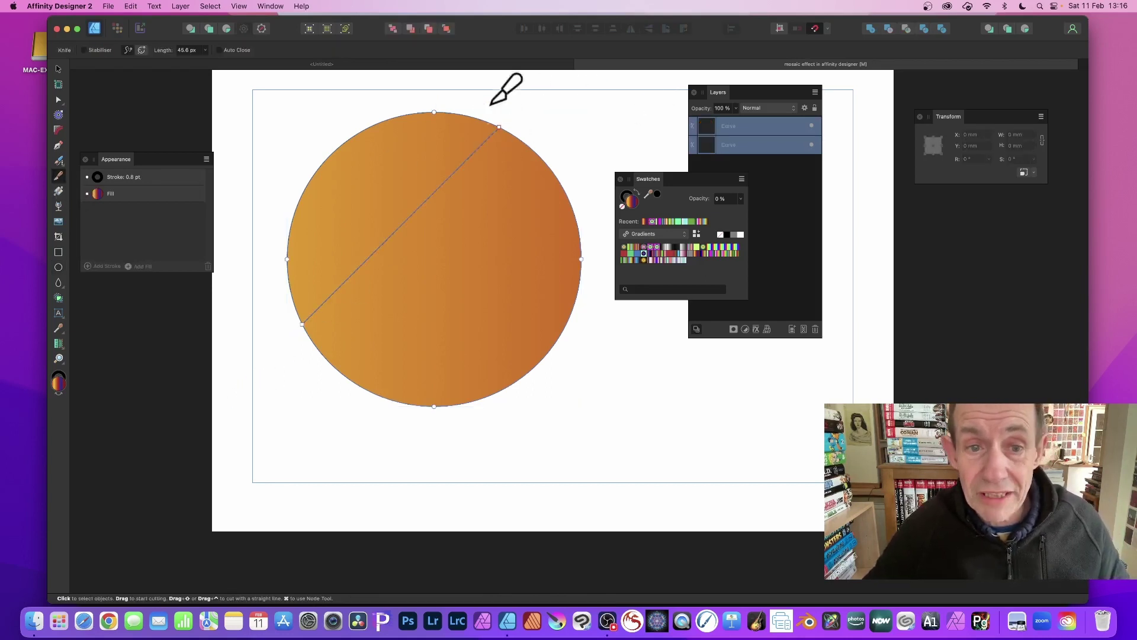
left_click_drag(651, 179, 734, 223)
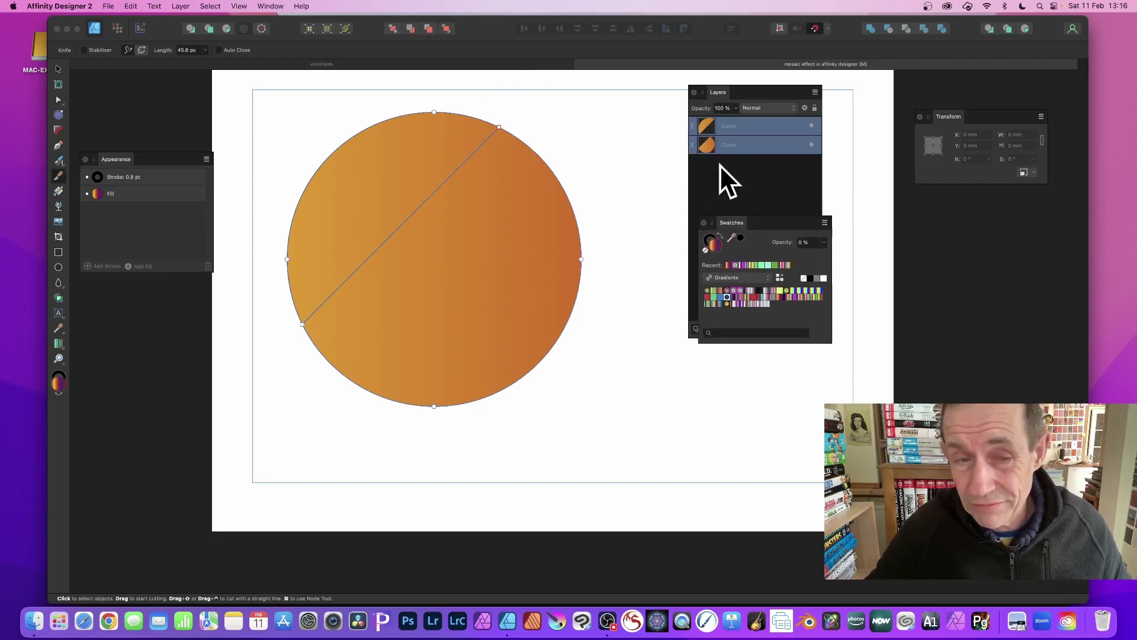
mouse_move(331, 102)
left_mouse_down()
mouse_move(503, 261)
mouse_move(638, 411)
left_mouse_up()
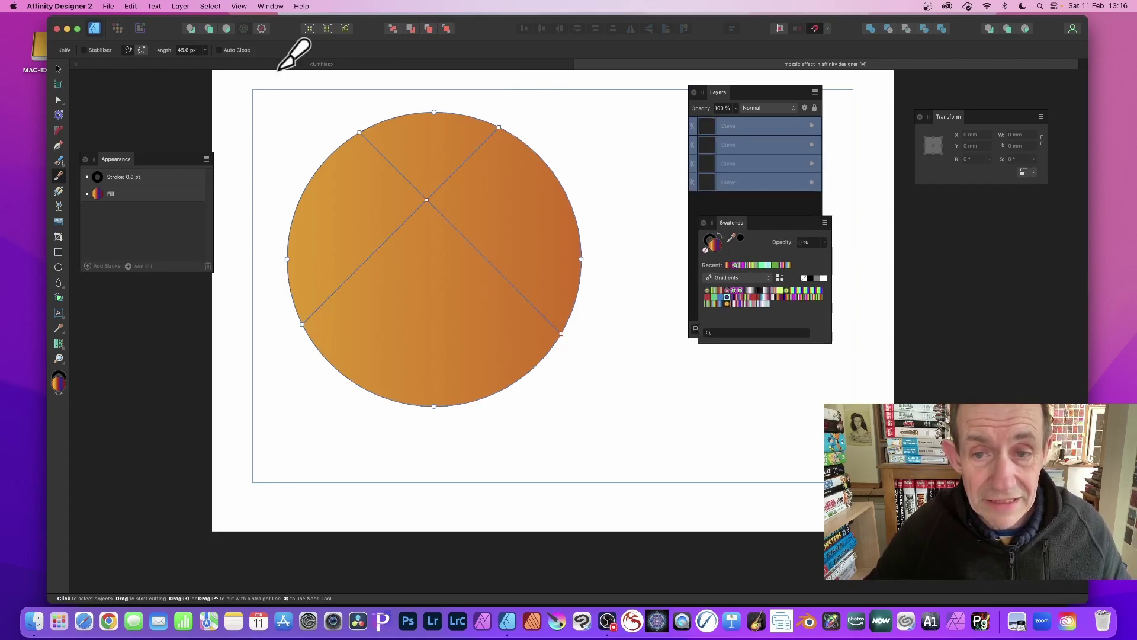
left_click_drag(565, 134, 285, 416)
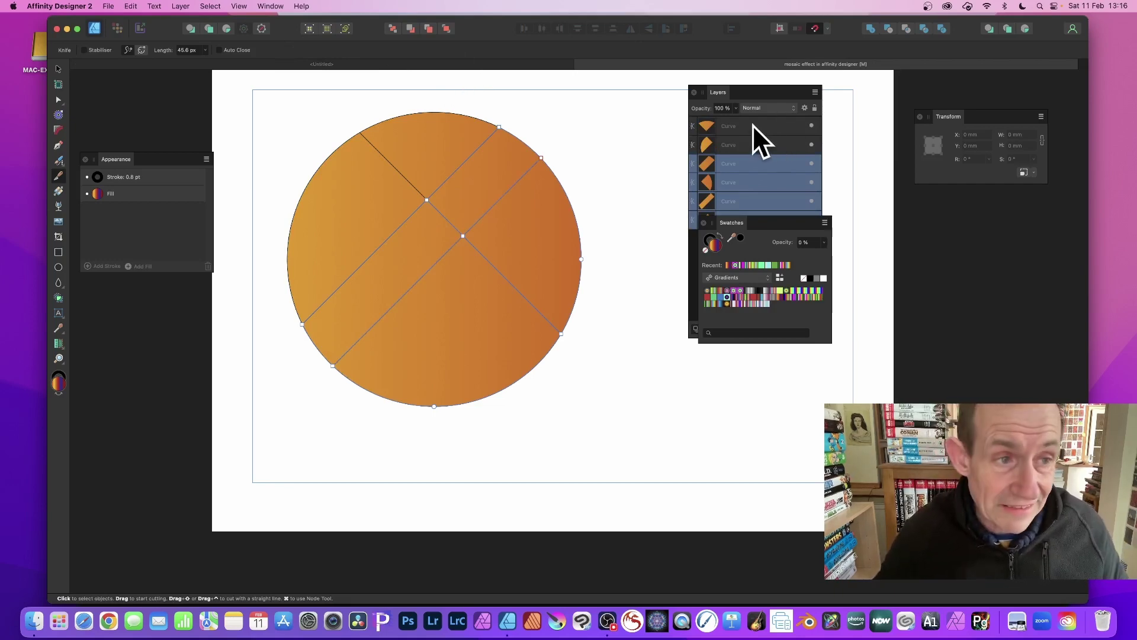
Select all the pieces, then add a vertical cut through them
left_click(58, 68)
left_click_drag(231, 81, 681, 490)
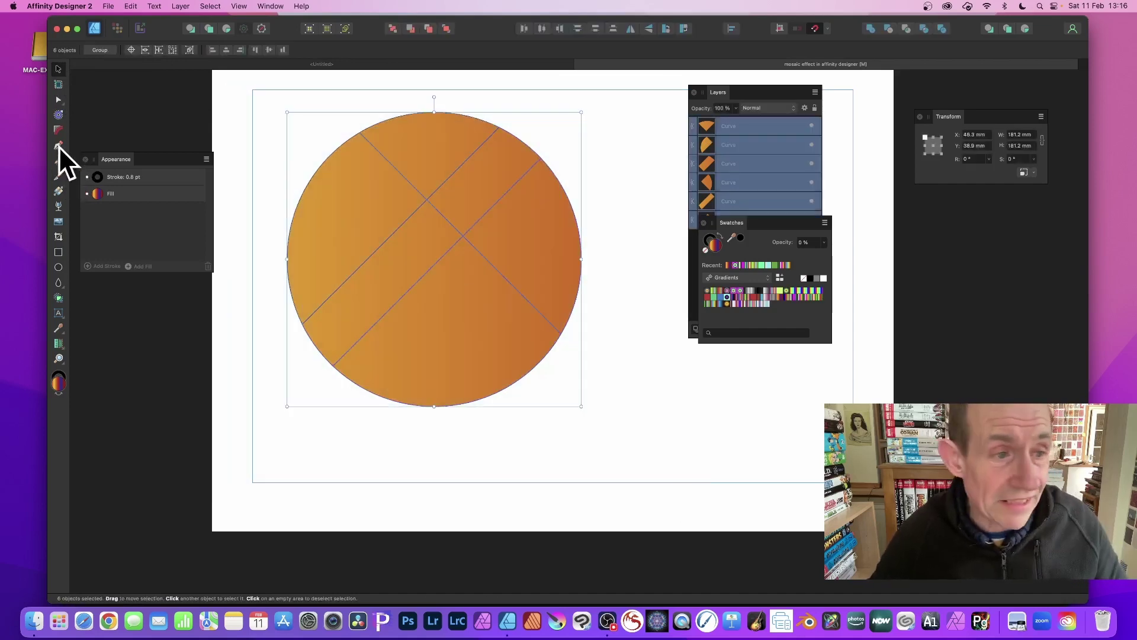
left_click(58, 176)
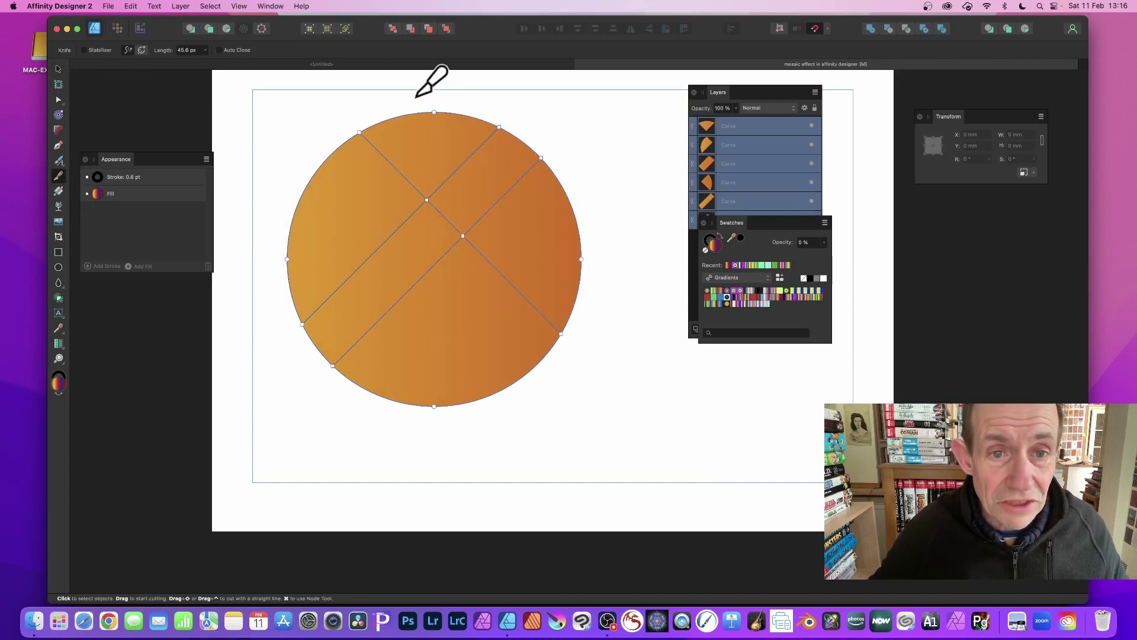
left_click_drag(417, 101, 413, 467)
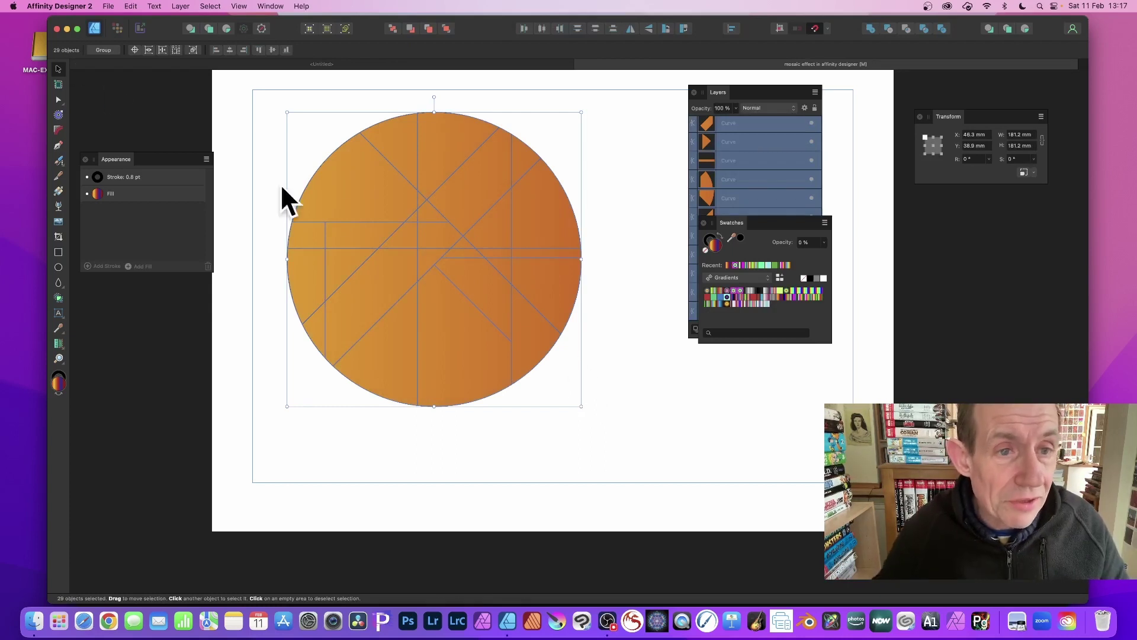
Give the top-left triangle a linear gradient and the neighbouring top piece a vertical one
left_click(259, 145)
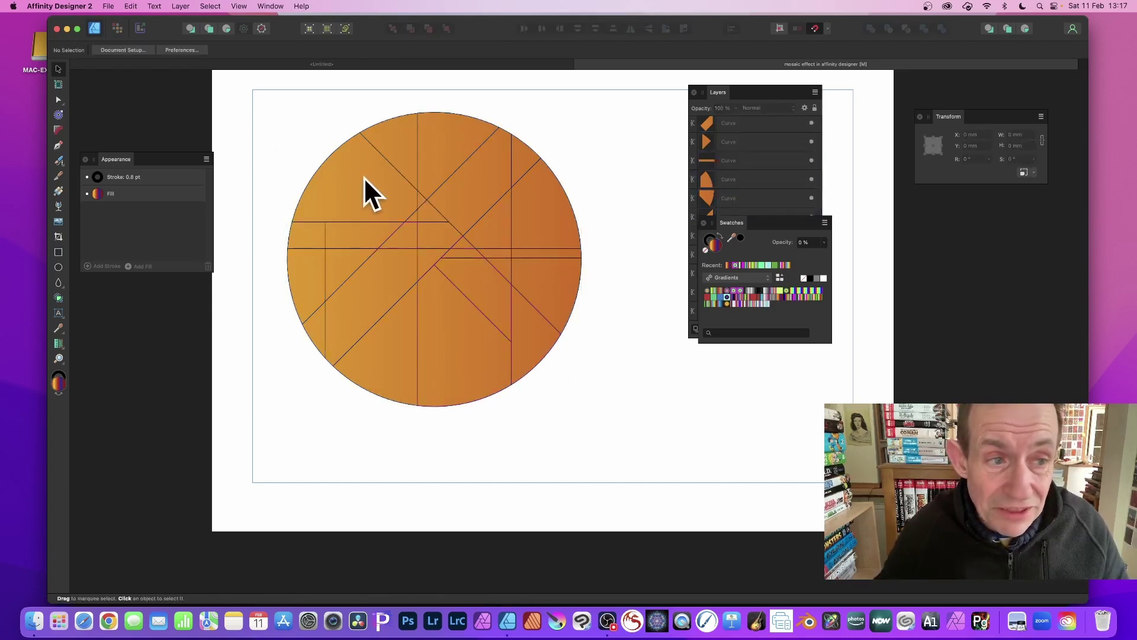
left_click(358, 197)
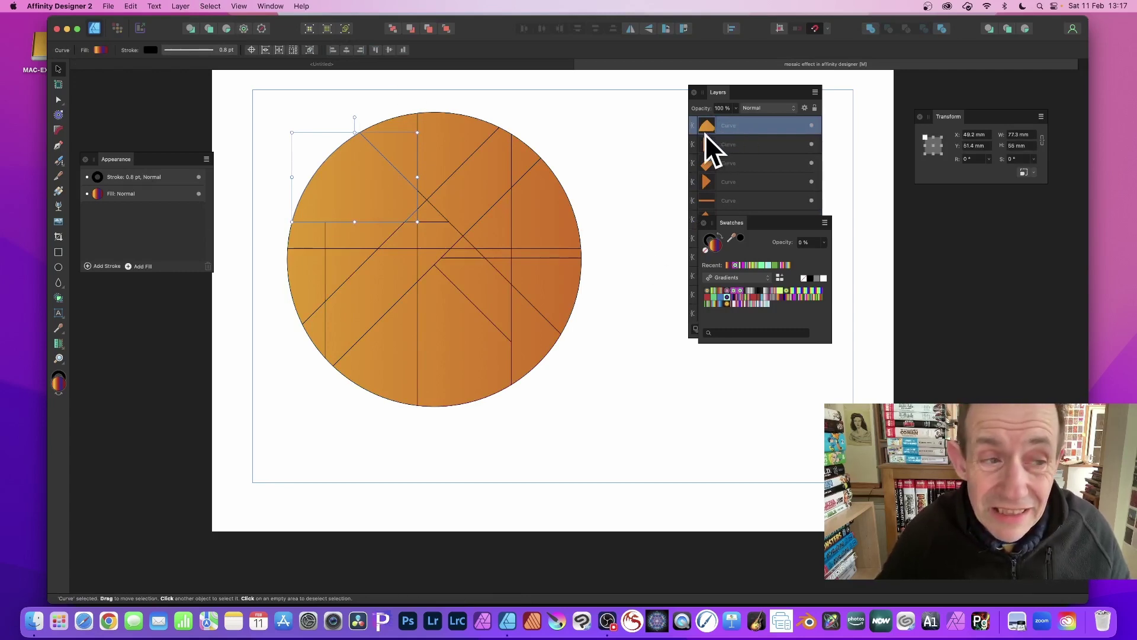
left_click(58, 189)
left_click_drag(336, 145, 391, 221)
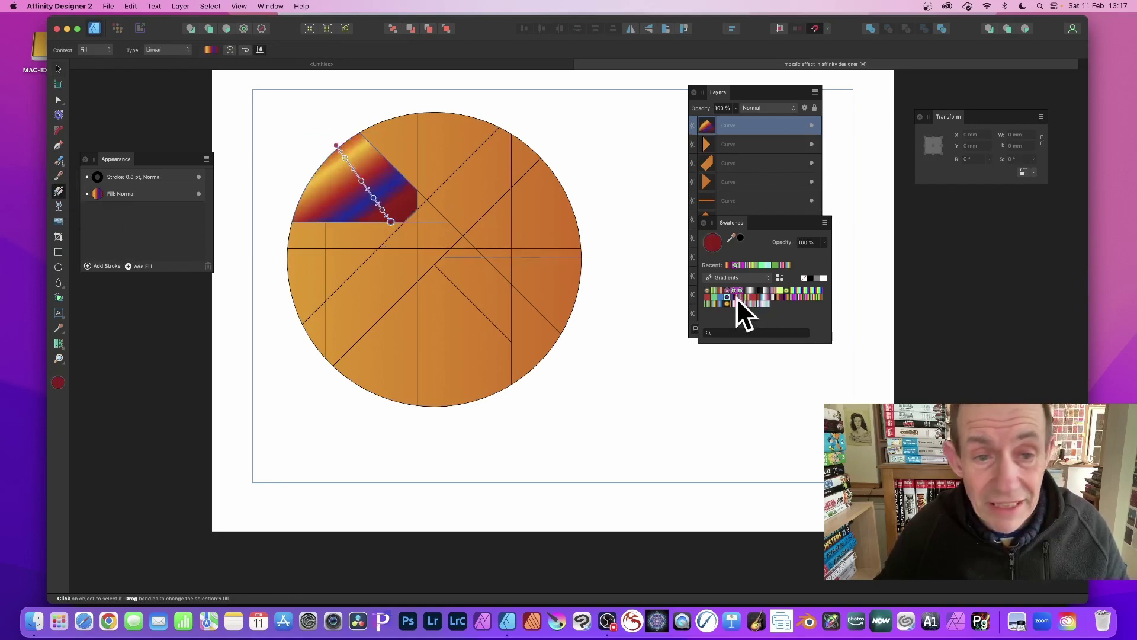
left_click(406, 132)
left_click_drag(409, 89, 395, 178)
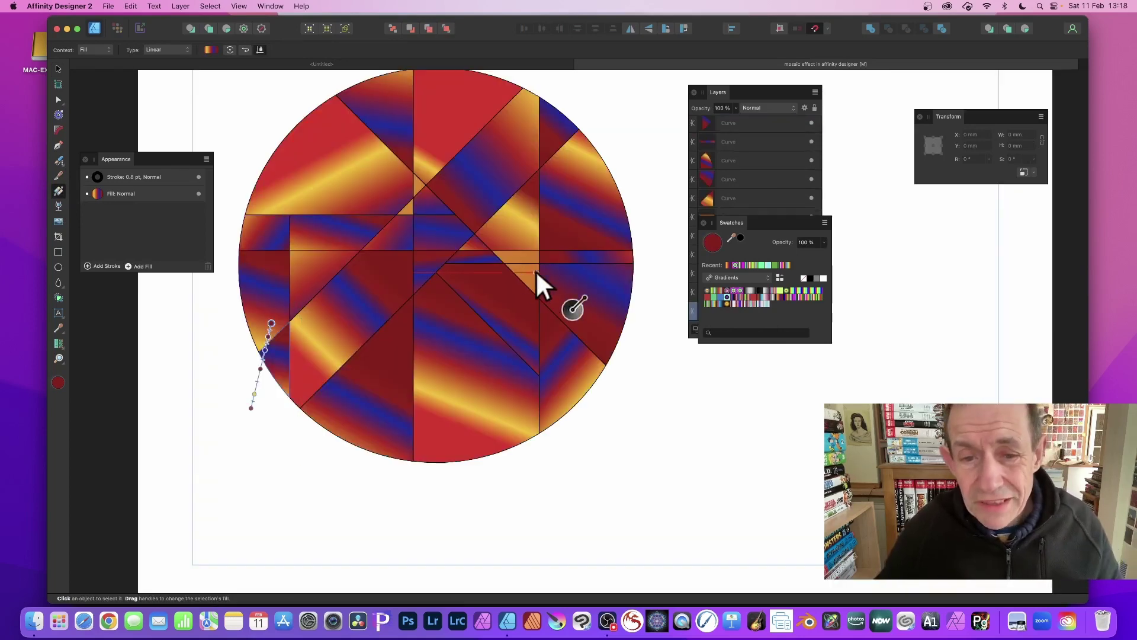
Run diagonal gradients across two more pieces, then marquee-select all circle pieces
left_click(528, 288)
left_click_drag(515, 321, 550, 276)
left_click(524, 254)
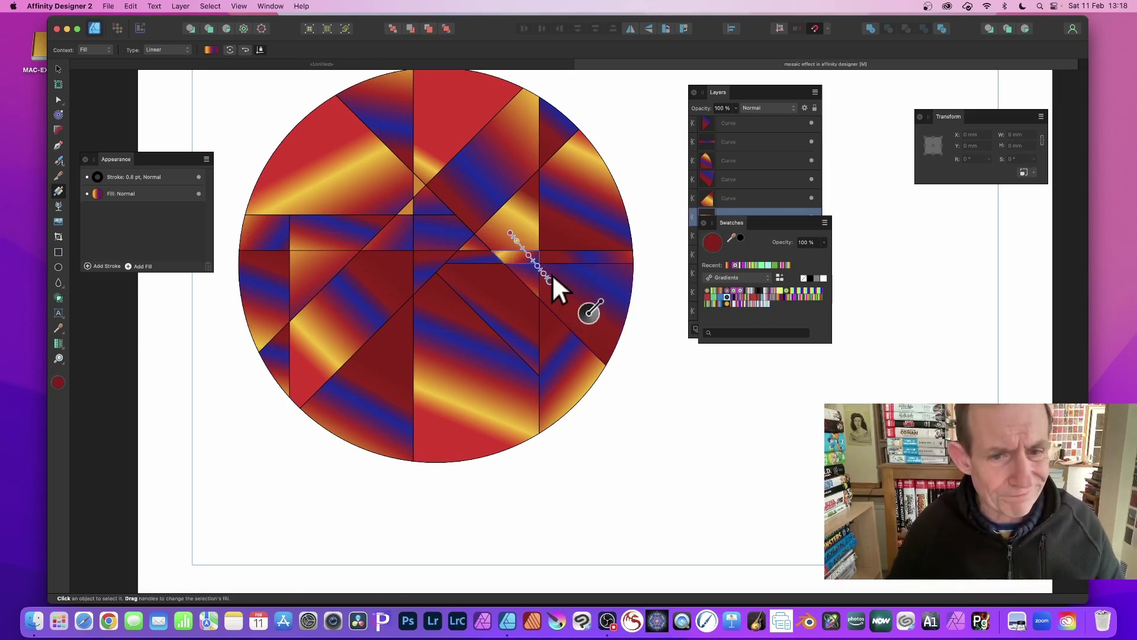
left_click(58, 69)
scroll(480, 260, "up", 2)
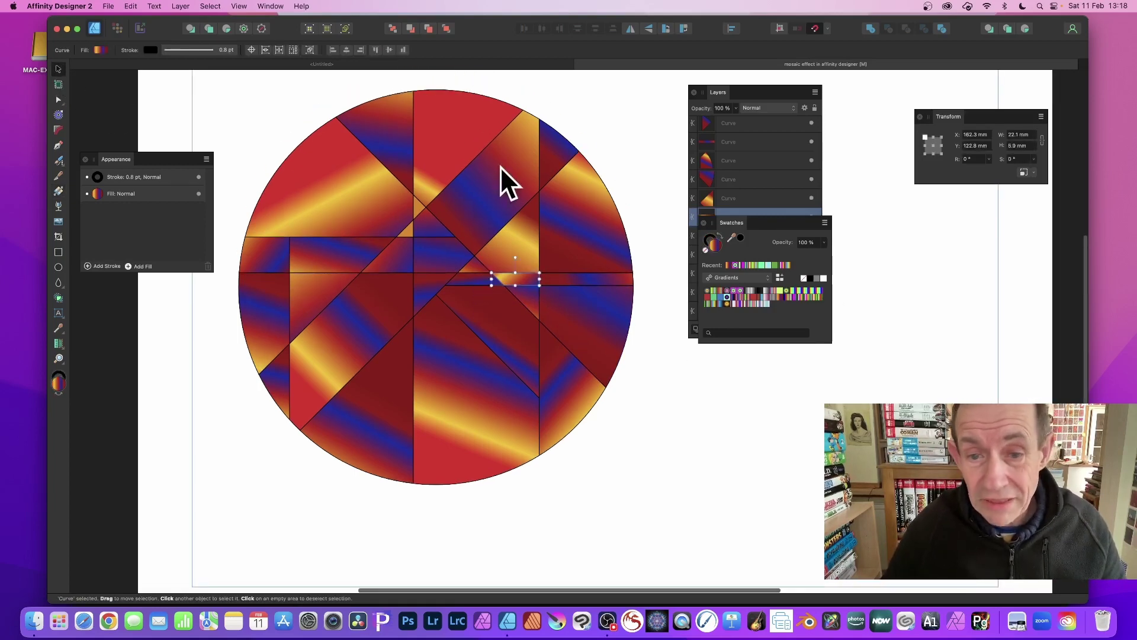
left_click_drag(210, 77, 705, 525)
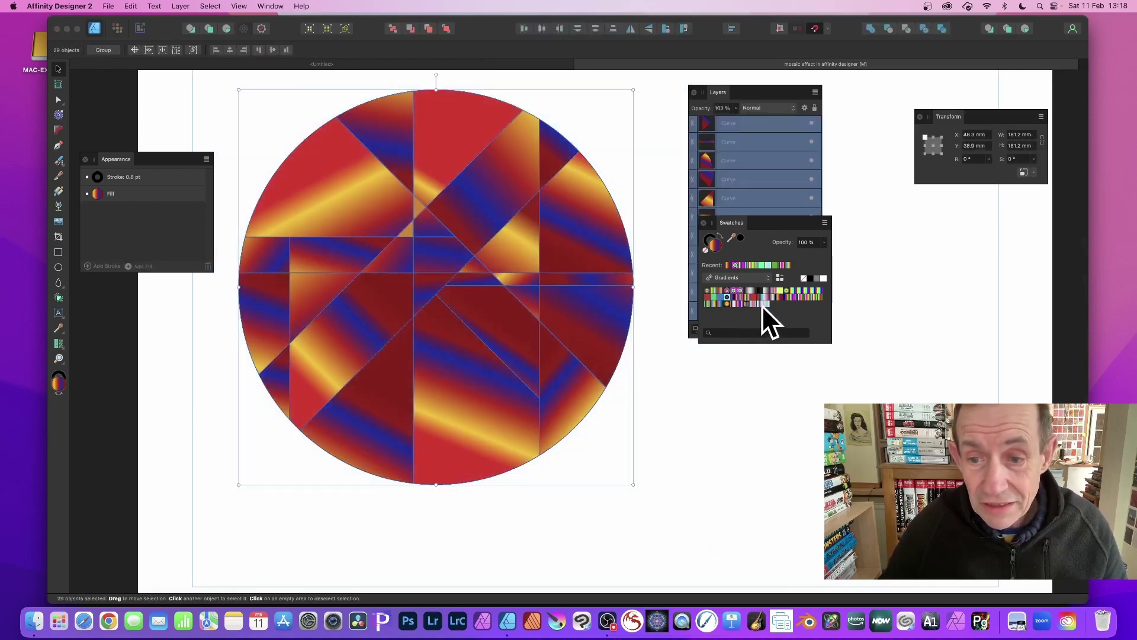
left_click(760, 303)
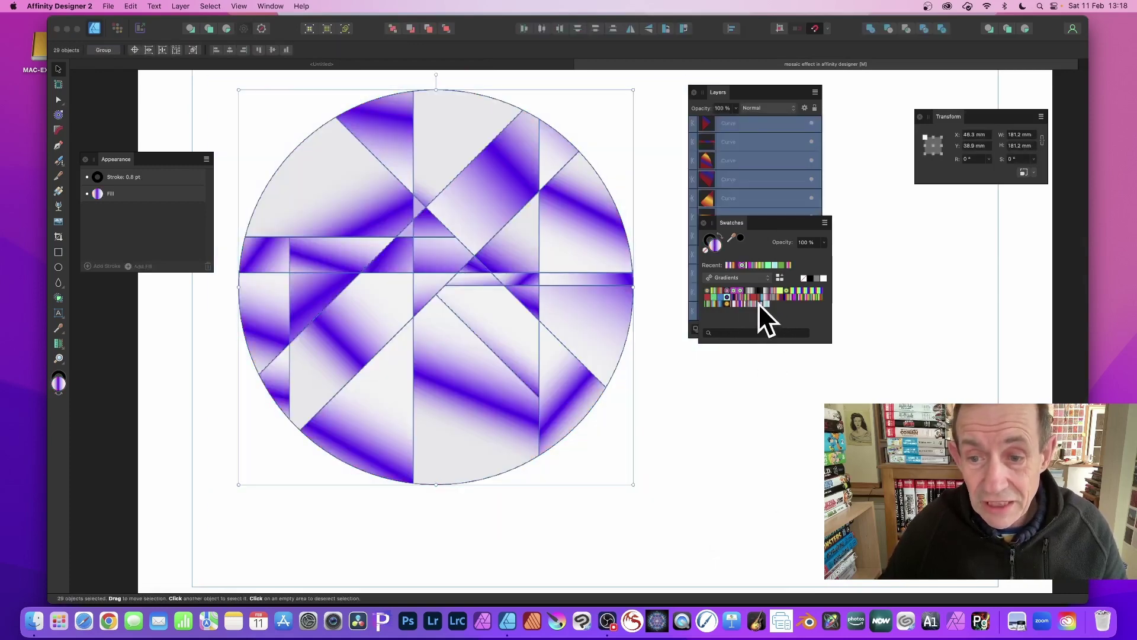
left_click(788, 290)
left_click(795, 292)
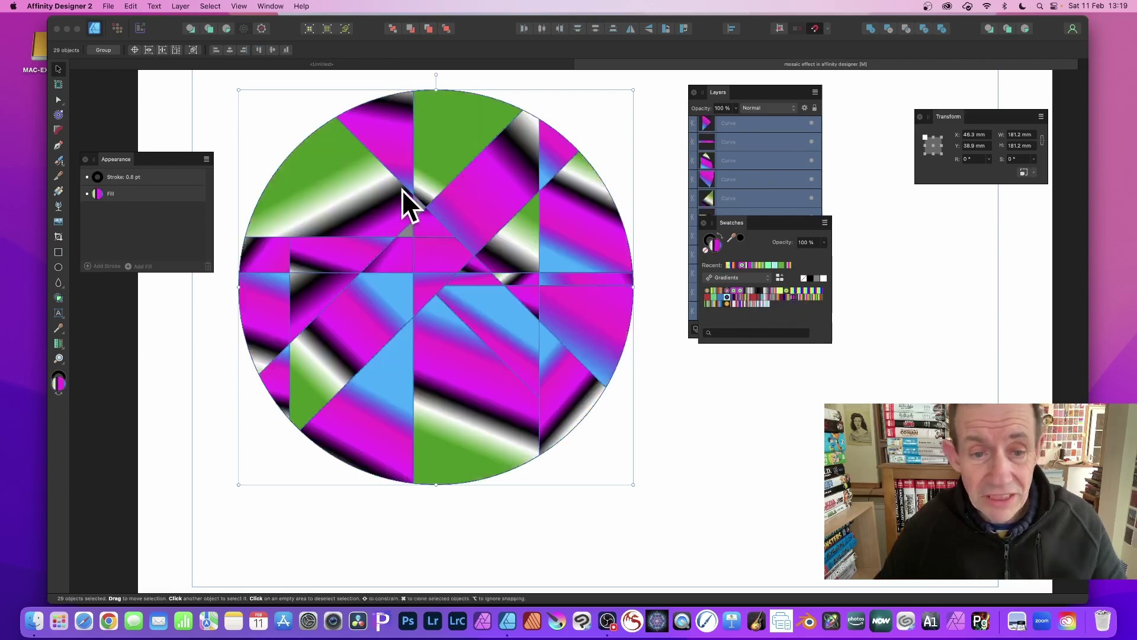
key("super+z")
key("super+z")
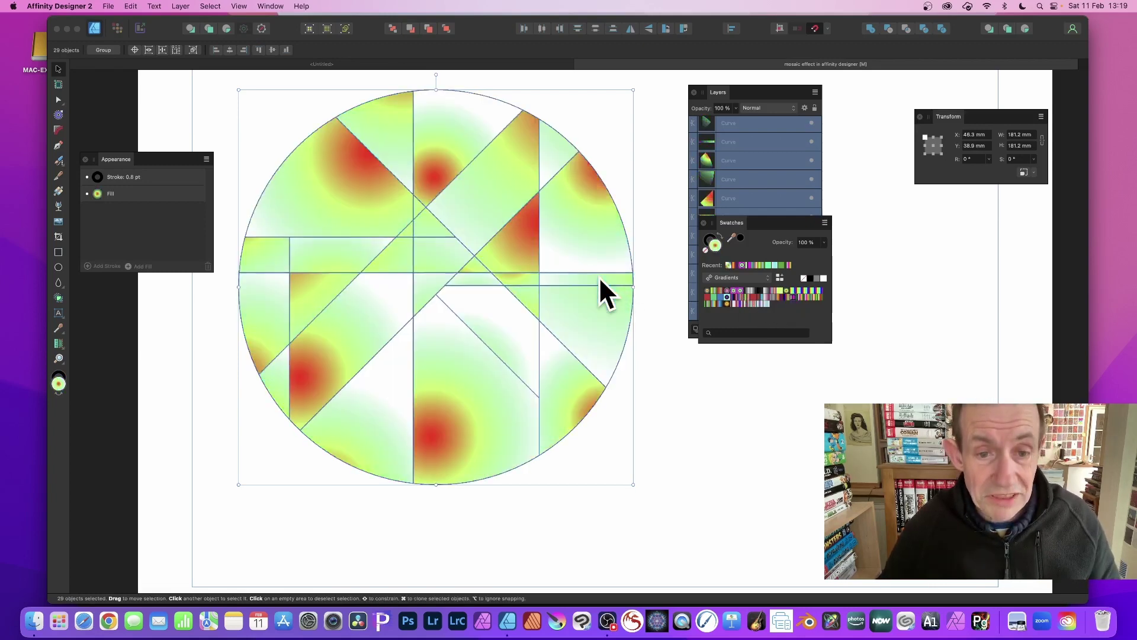
key("super+z")
key("super+z")
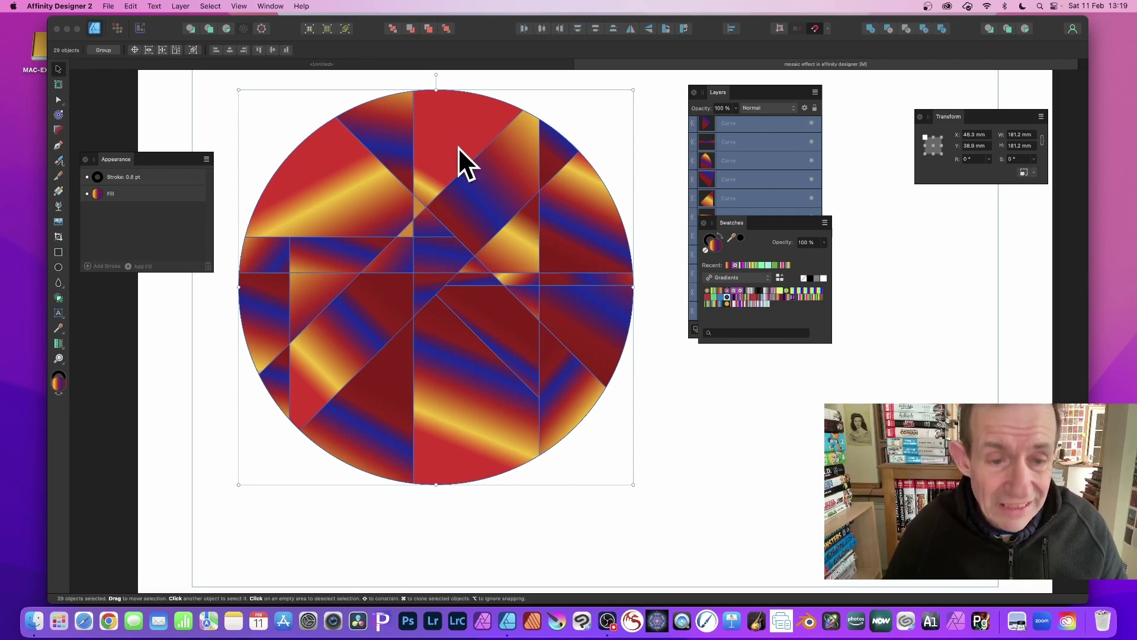
Show the full layer list and clone the 29-piece group in place over the original
left_click(734, 97)
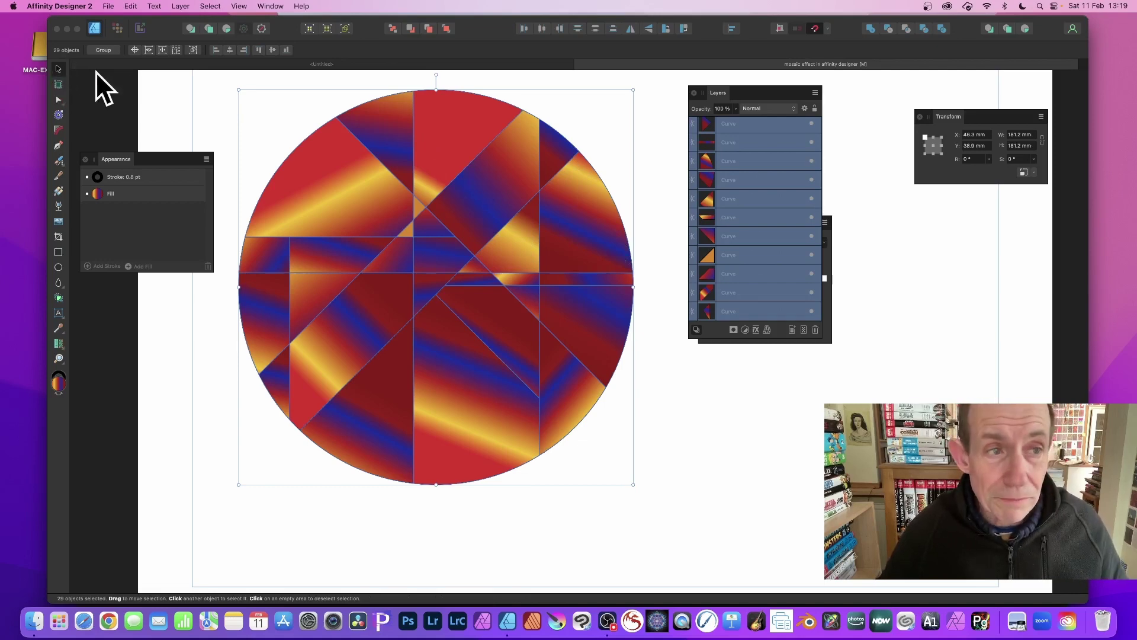
mouse_move(368, 182)
left_mouse_down()
mouse_move(446, 236)
mouse_move(341, 179)
mouse_move(375, 212)
mouse_move(308, 199)
mouse_move(434, 243)
mouse_move(367, 179)
mouse_move(368, 164)
mouse_move(366, 184)
left_mouse_up()
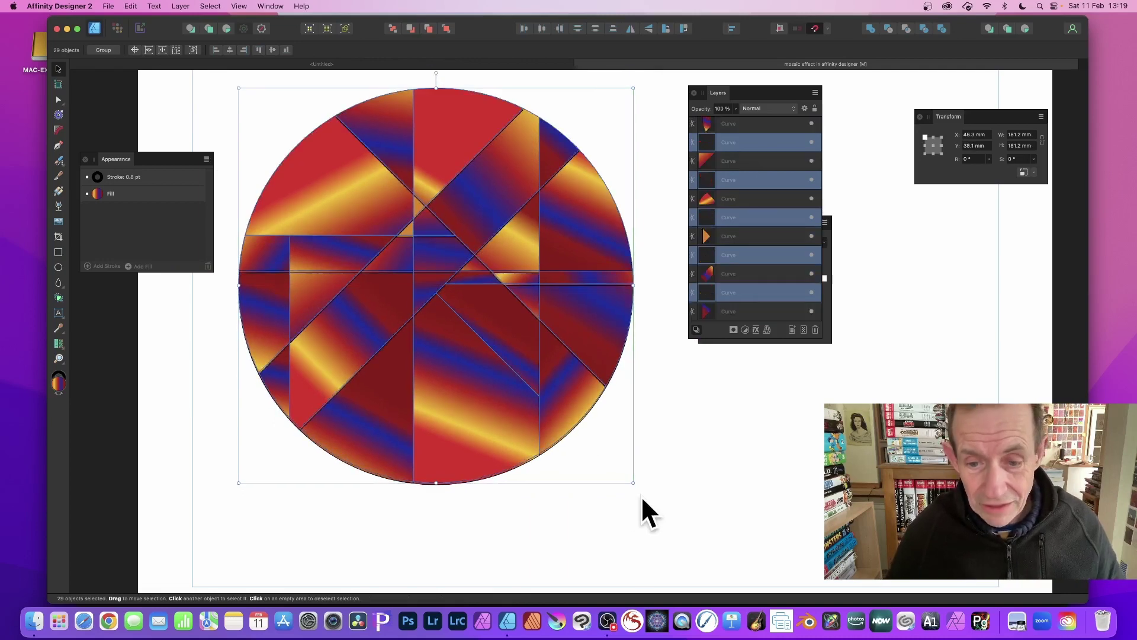
Shrink the copy to about 170 mm wide, recentre it, and rotate it slightly
left_click_drag(633, 482, 608, 457)
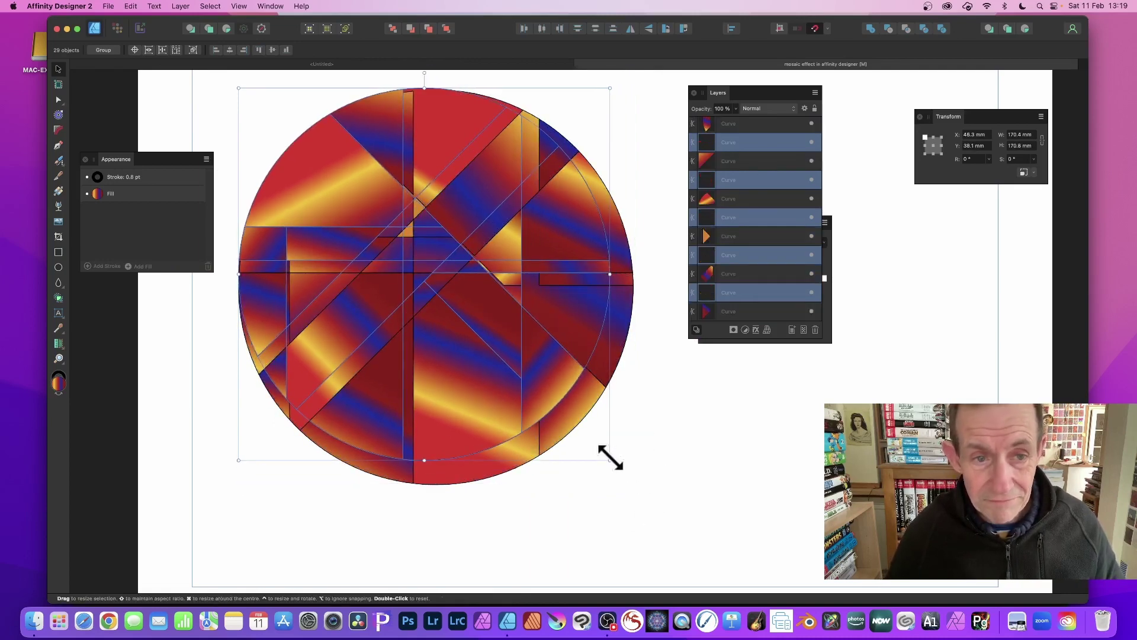
left_click_drag(482, 212, 491, 226)
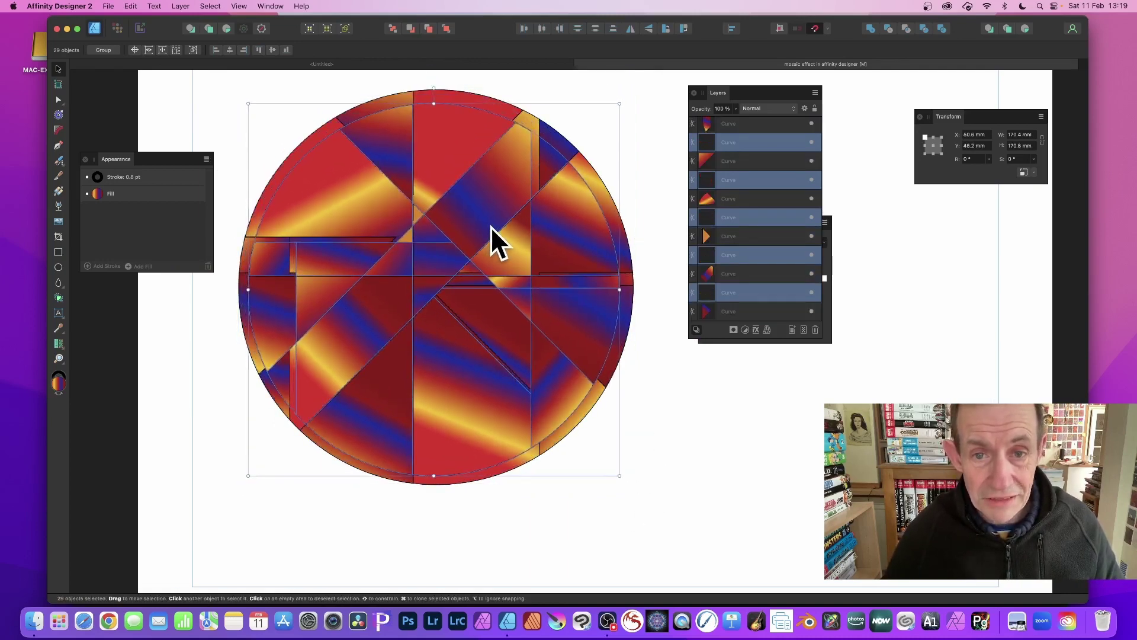
left_click_drag(619, 96, 651, 134)
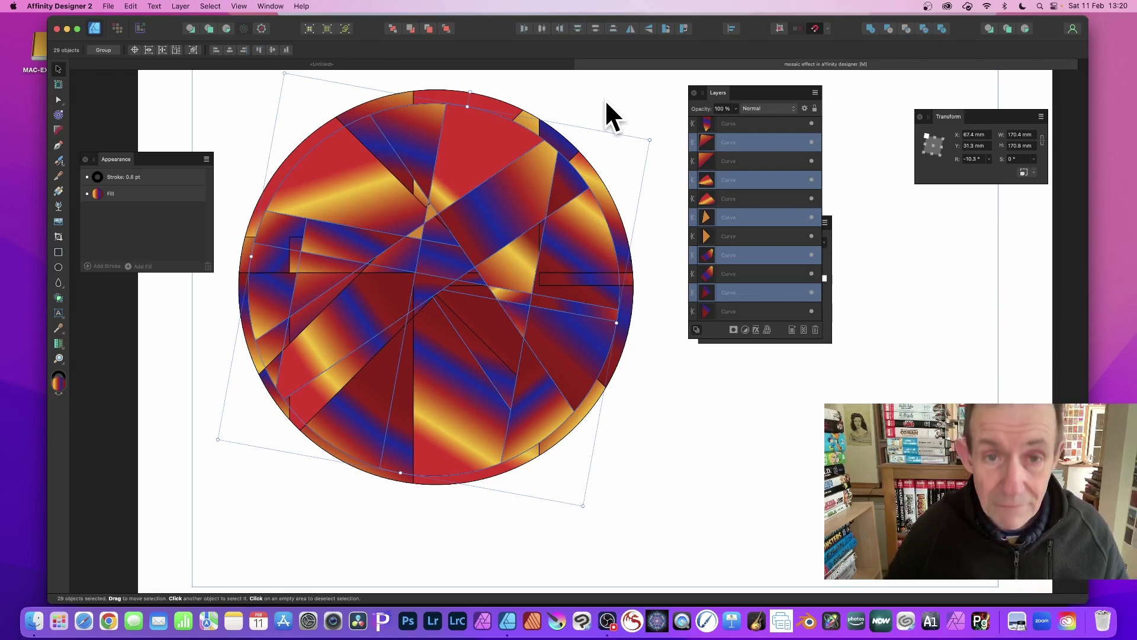
Repeat the shrink-and-rotate duplicate toward the centre, then select all 986 pieces
key("super+j")
key("super+j")
key("super+j")
key("super+j")
key("super+j")
key("super+j")
key("super+j")
key("super+j")
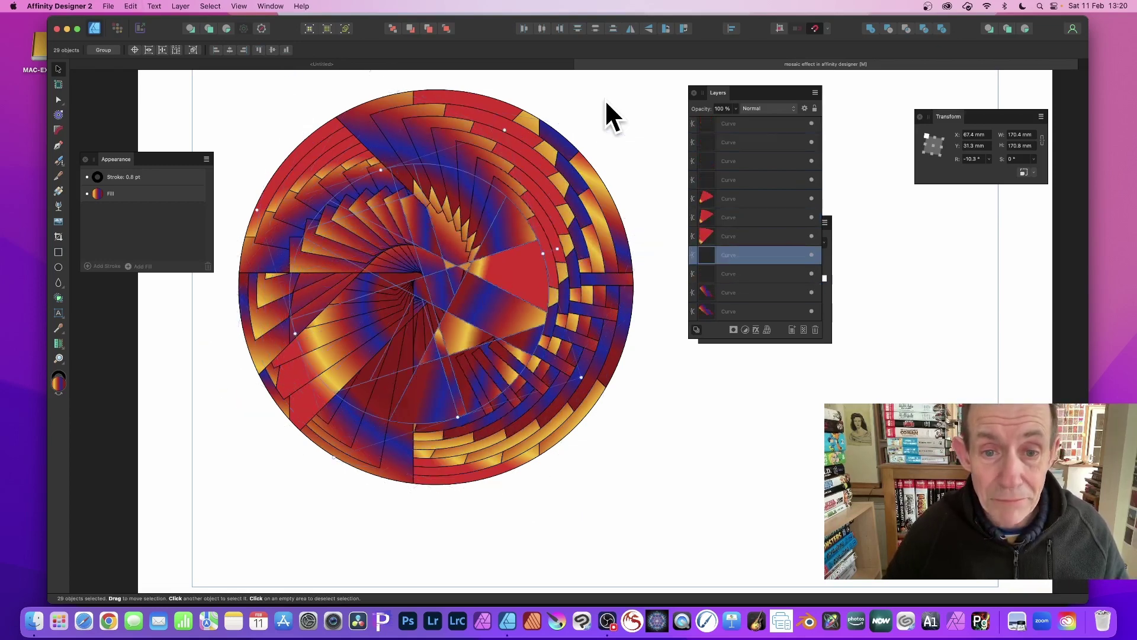
key("super+j")
key("super+j")
key("super+j")
key("super+j")
key("super+j")
key("super+j")
key("super+j")
key("super+j")
key("super+j")
key("super+j")
key("super+j")
key("super+j")
key("super+j")
key("super+j")
key("super+j")
key("super+j")
key("super+j")
key("super+j")
key("super+j")
key("super+j")
key("super+j")
key("super+j")
key("super+j")
key("super+j")
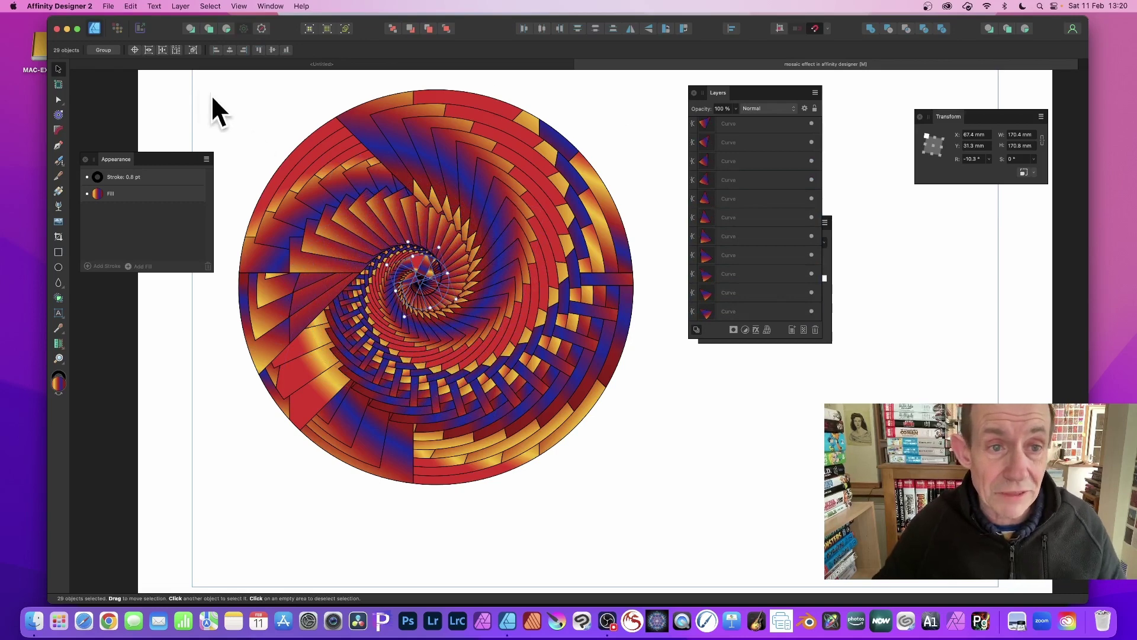
left_click_drag(221, 75, 715, 524)
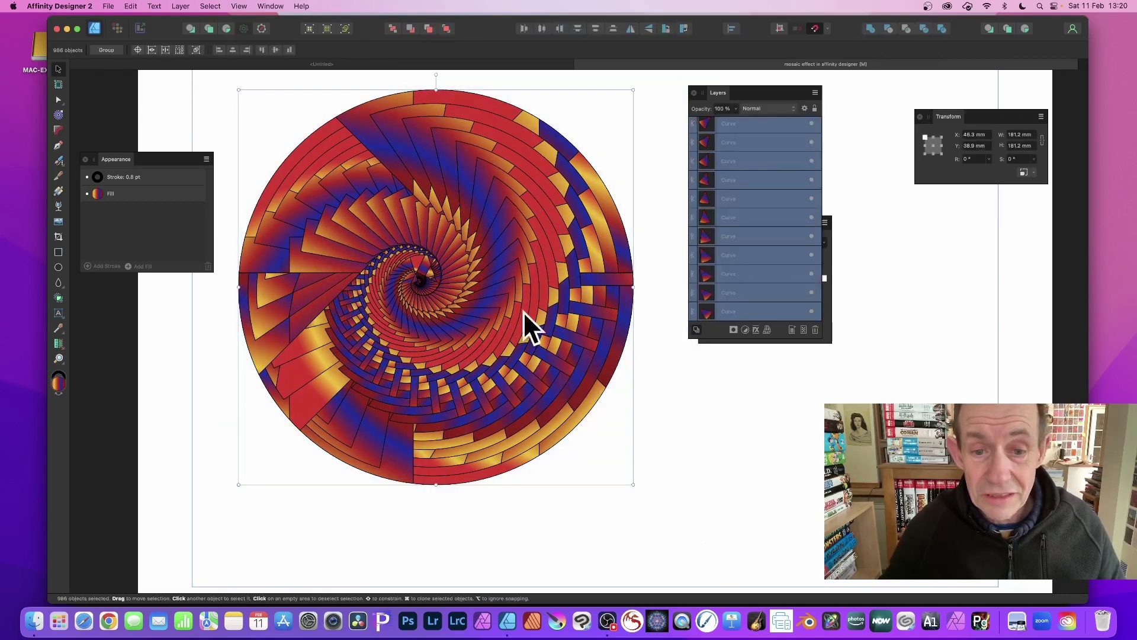
Preview green-magenta-cyan and green-red-orange gradient swatches, then undo back to the original gradient
left_click(834, 263)
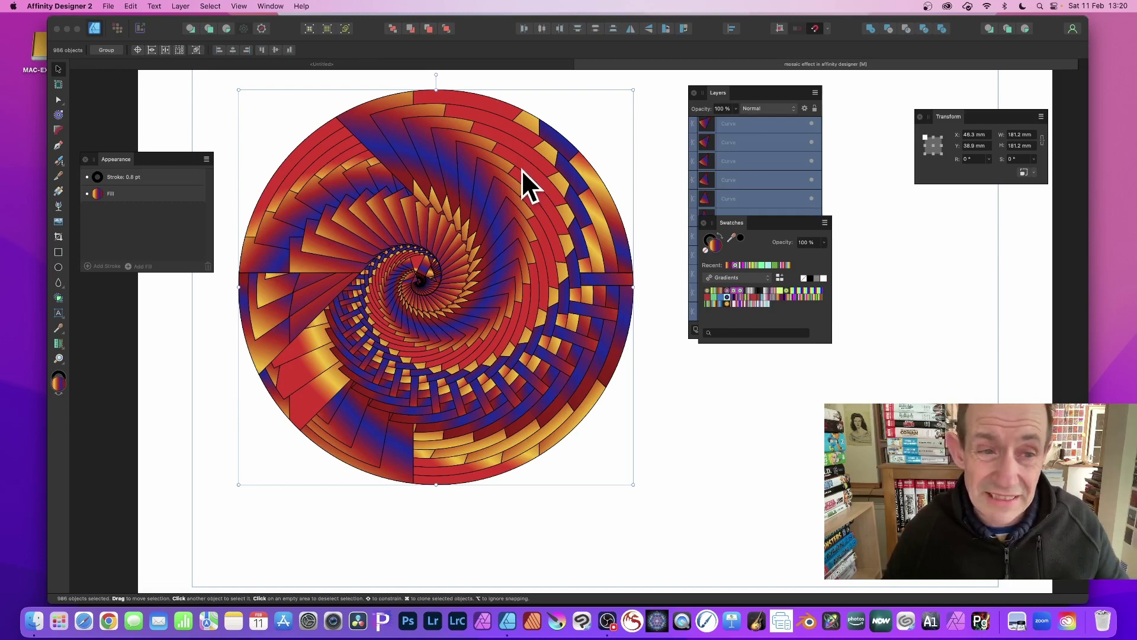
left_click(741, 290)
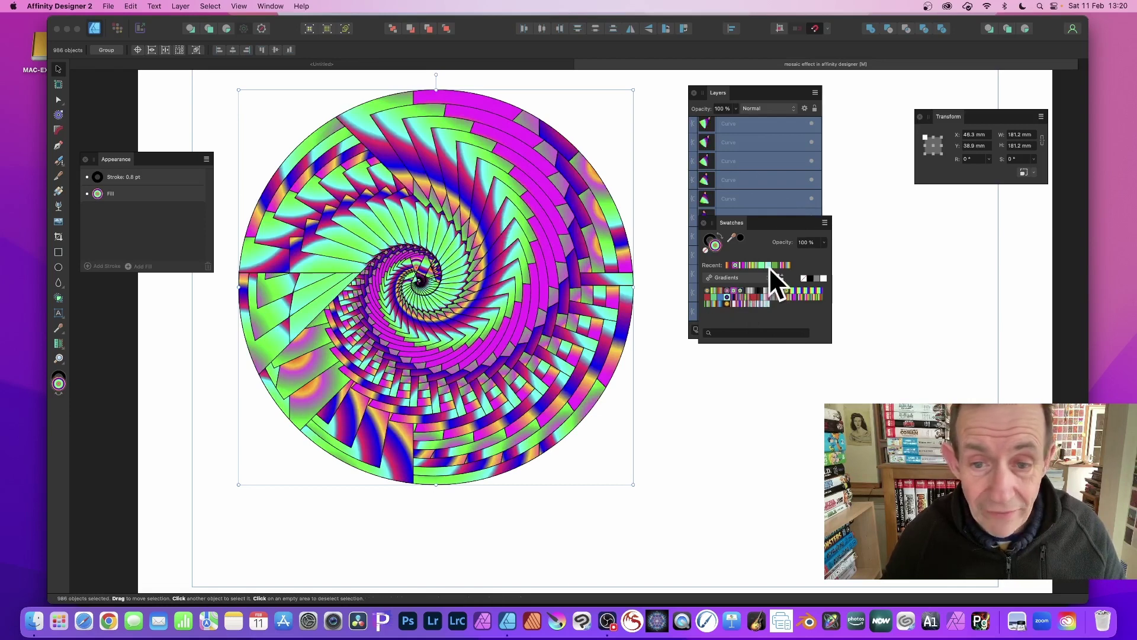
left_click(789, 291)
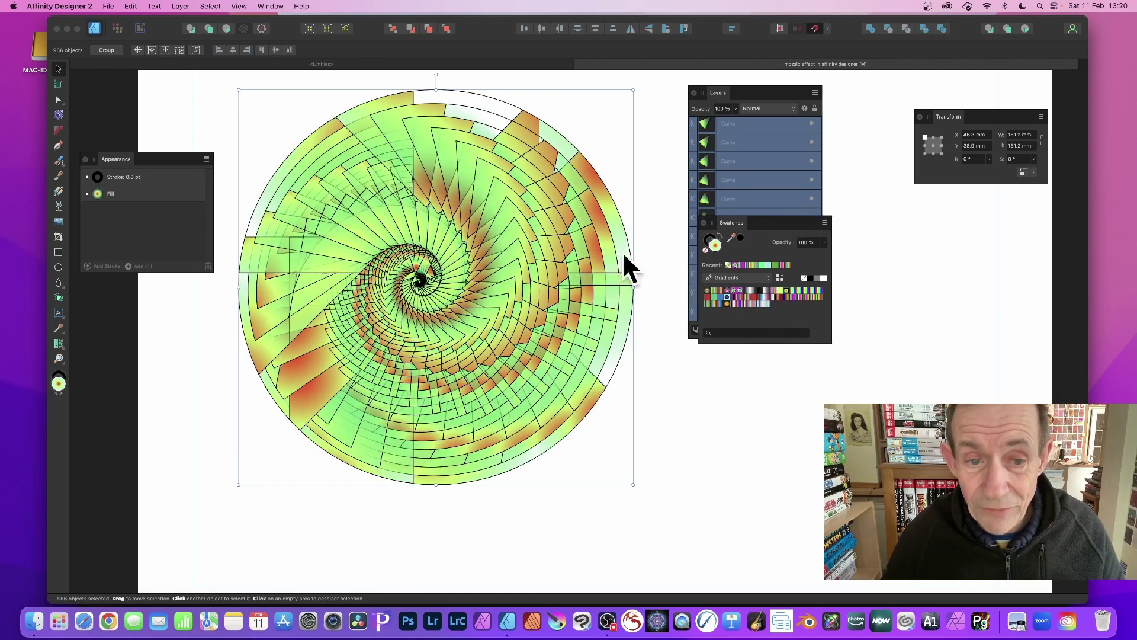
key("super+z")
key("super+z")
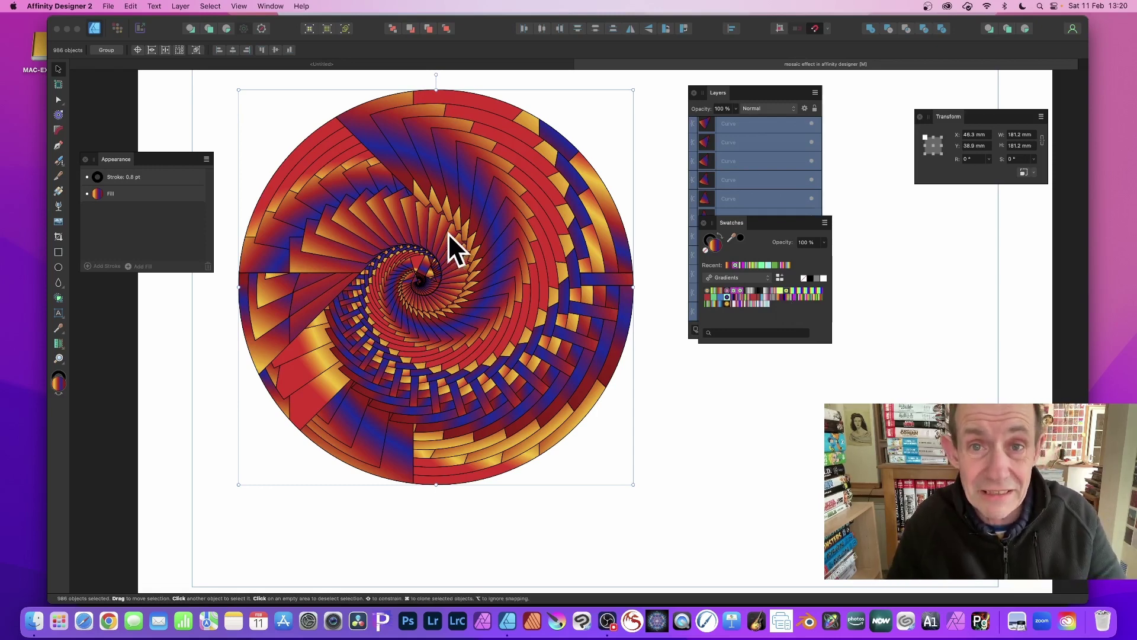
Move the whole mosaic up-left to about X 43.7 mm, Y 34 mm and show the Layers panel
mouse_move(209, 79)
left_mouse_down()
mouse_move(352, 176)
mouse_move(663, 478)
mouse_move(674, 503)
left_mouse_up()
left_click_drag(505, 335, 501, 311)
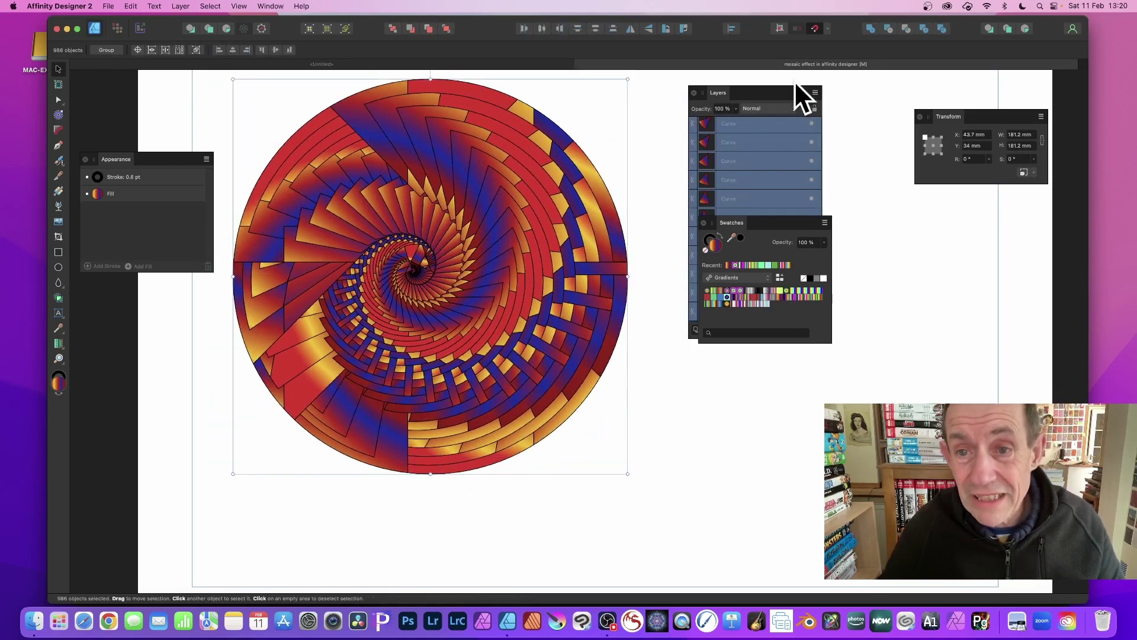
left_click(721, 91)
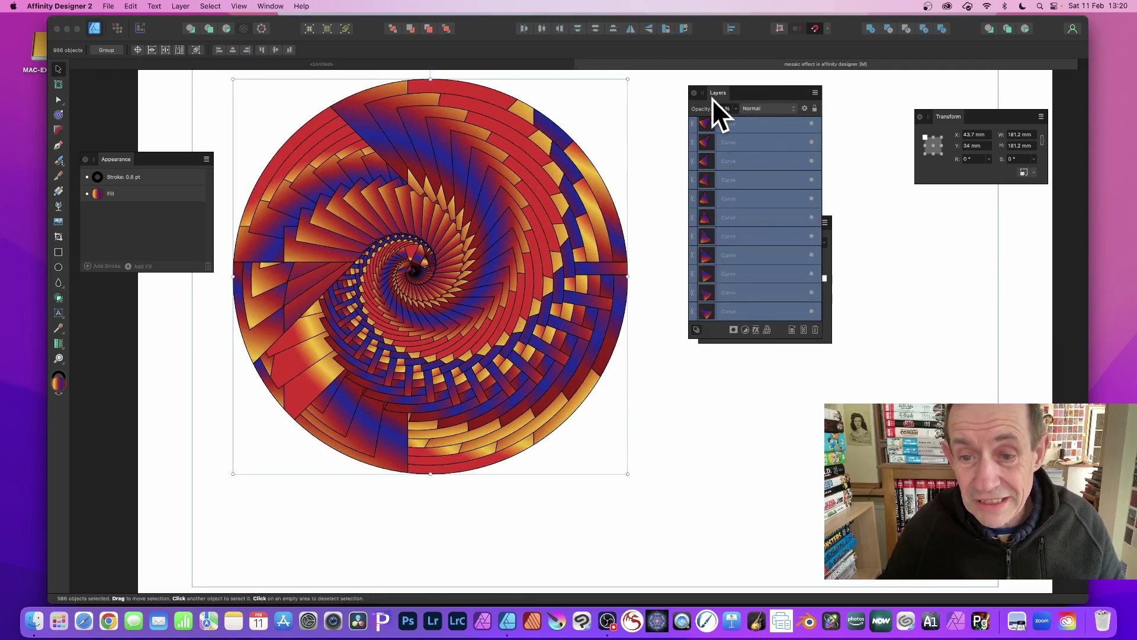
Apply a 3D layer effect with a 21.5 px radius to all mosaic pieces
left_click(756, 330)
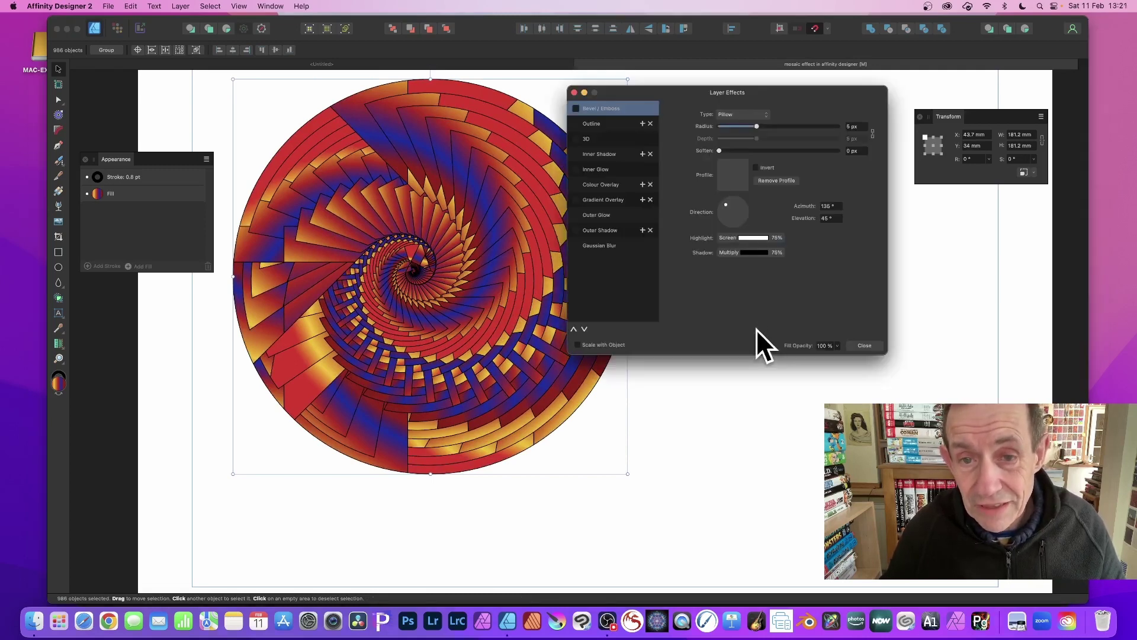
left_click(585, 140)
left_click(576, 140)
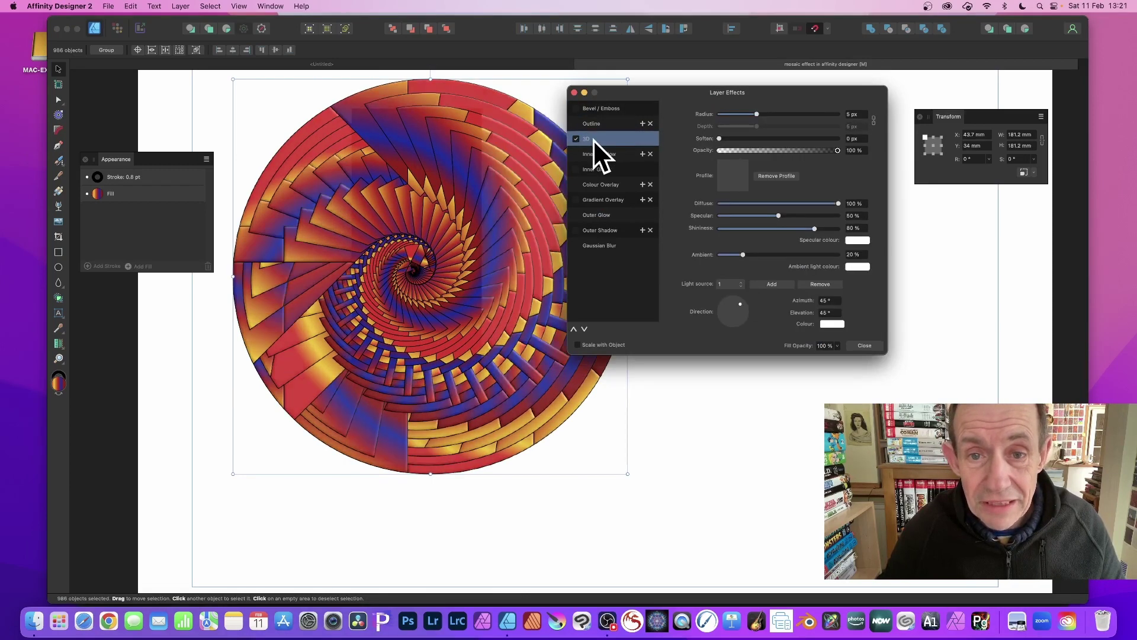
left_click_drag(756, 114, 787, 114)
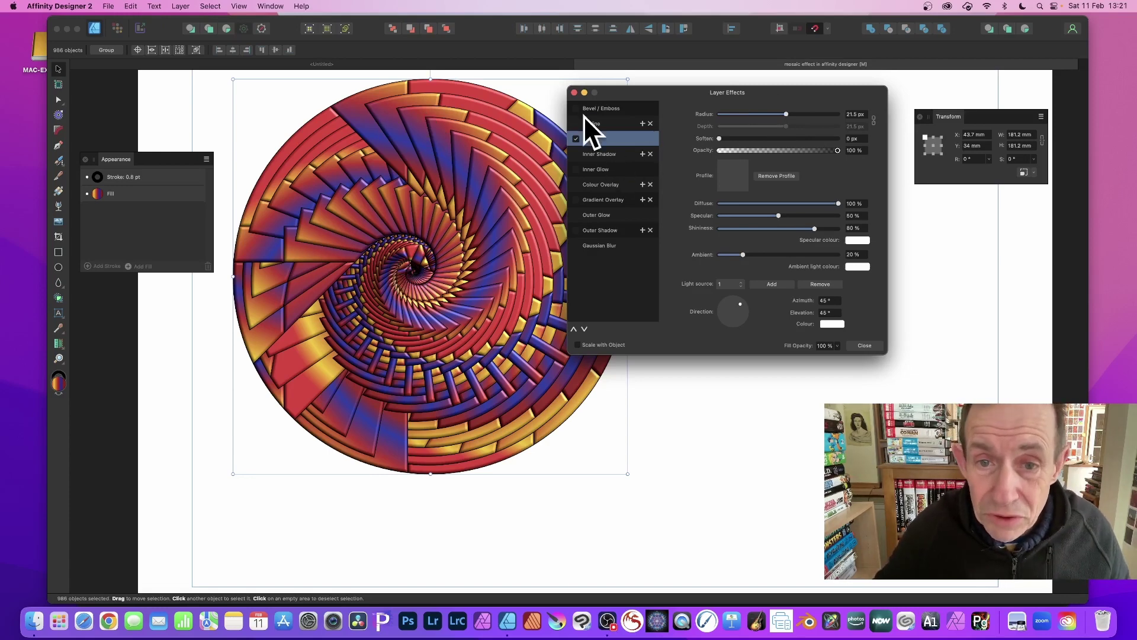
Try Bevel/Emboss with S-curve, ease-in and linear profiles, then untick it and close Layer Effects
left_click(613, 108)
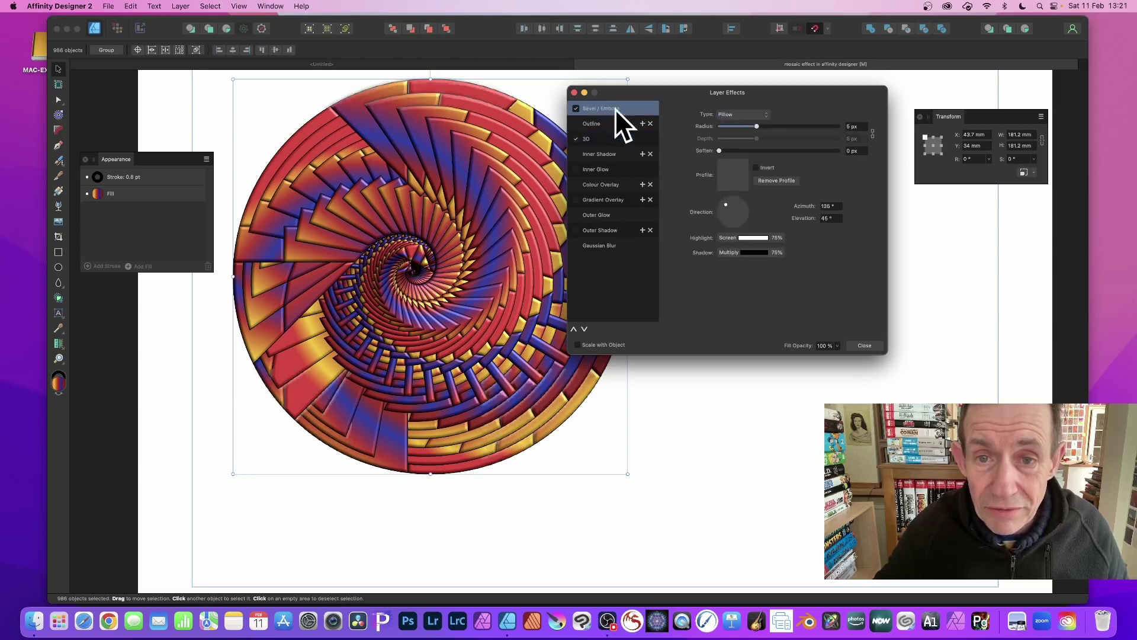
left_click_drag(721, 201, 728, 207)
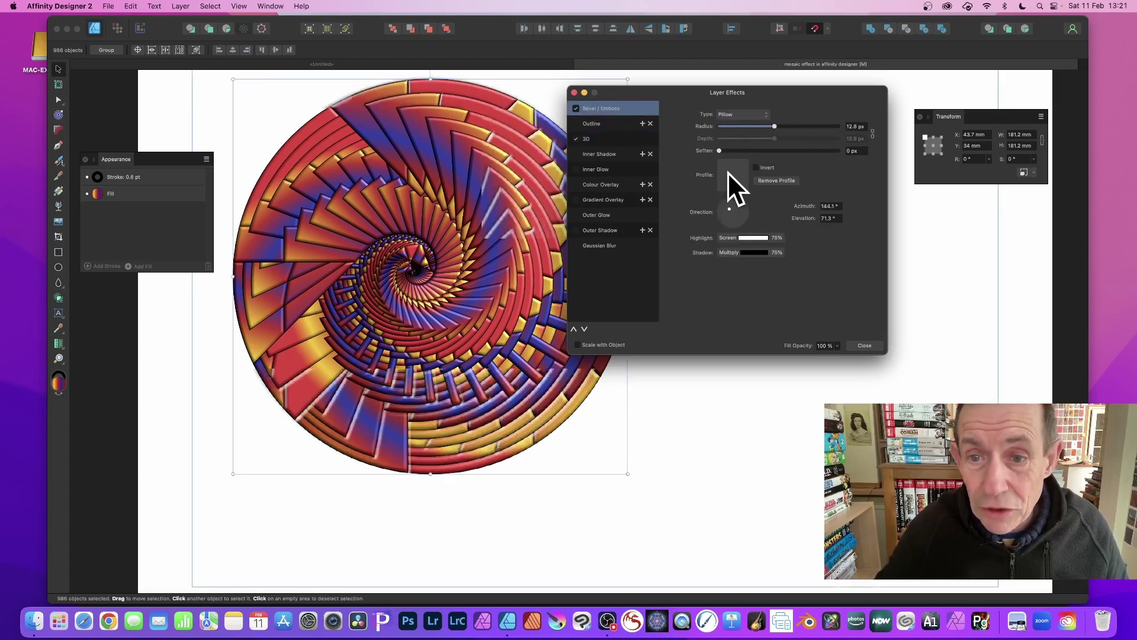
left_click(730, 174)
left_click(765, 340)
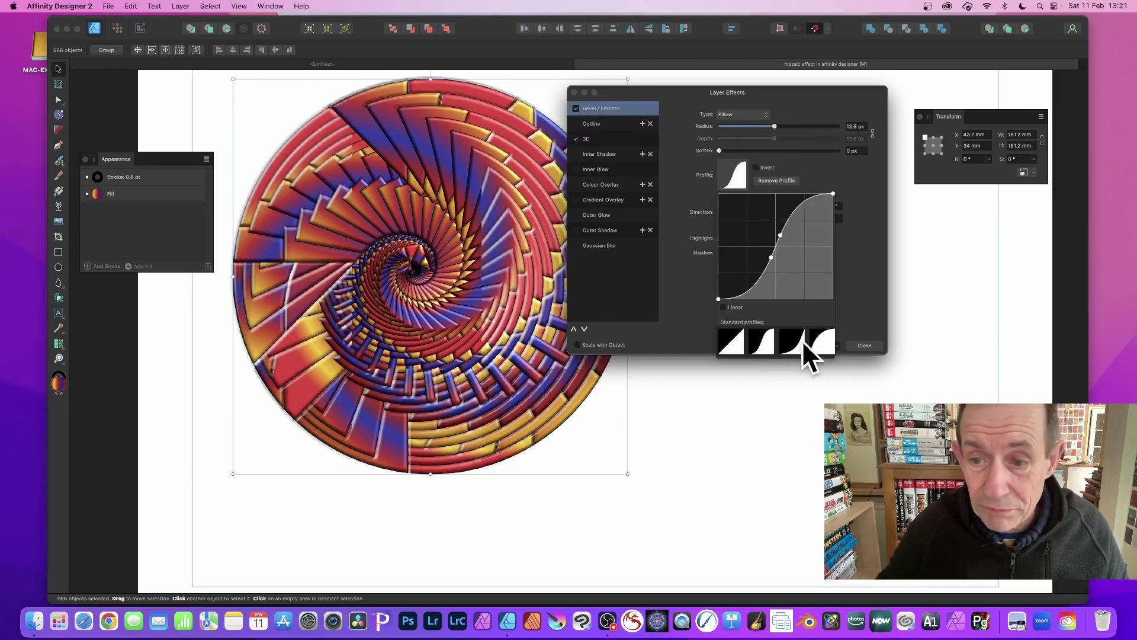
left_click(802, 341)
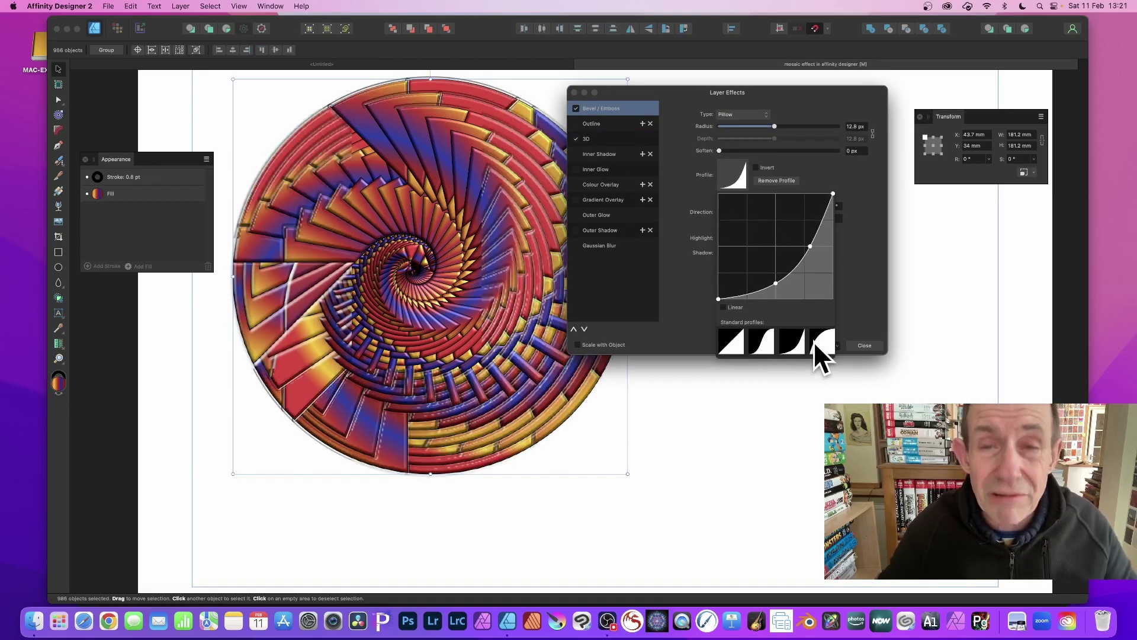
left_click(740, 335)
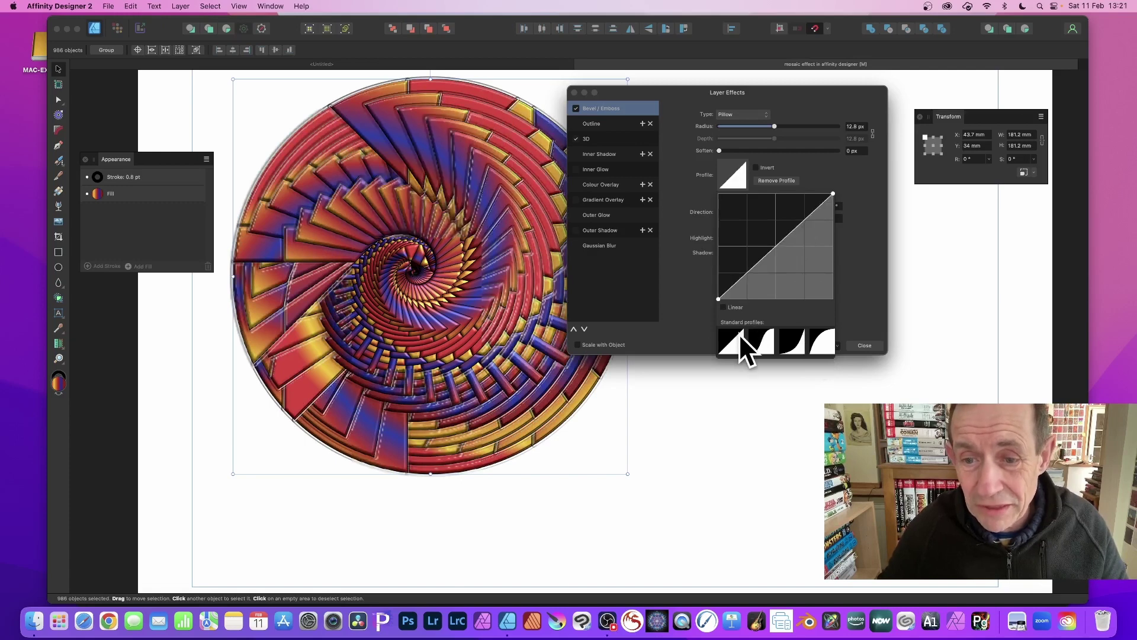
left_click(575, 108)
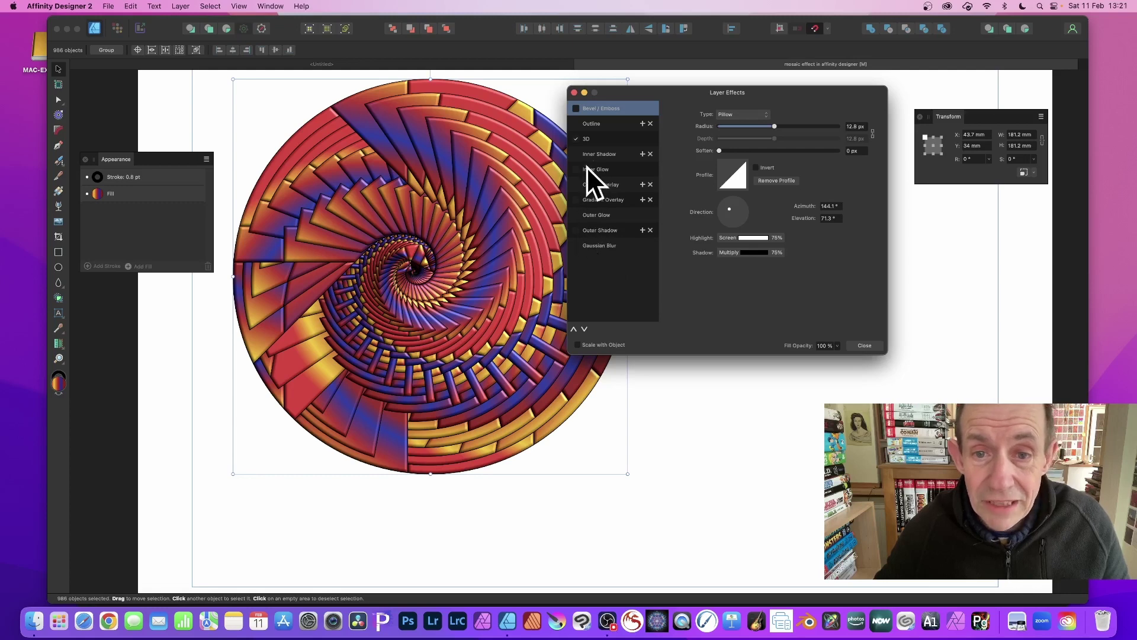
left_click(865, 345)
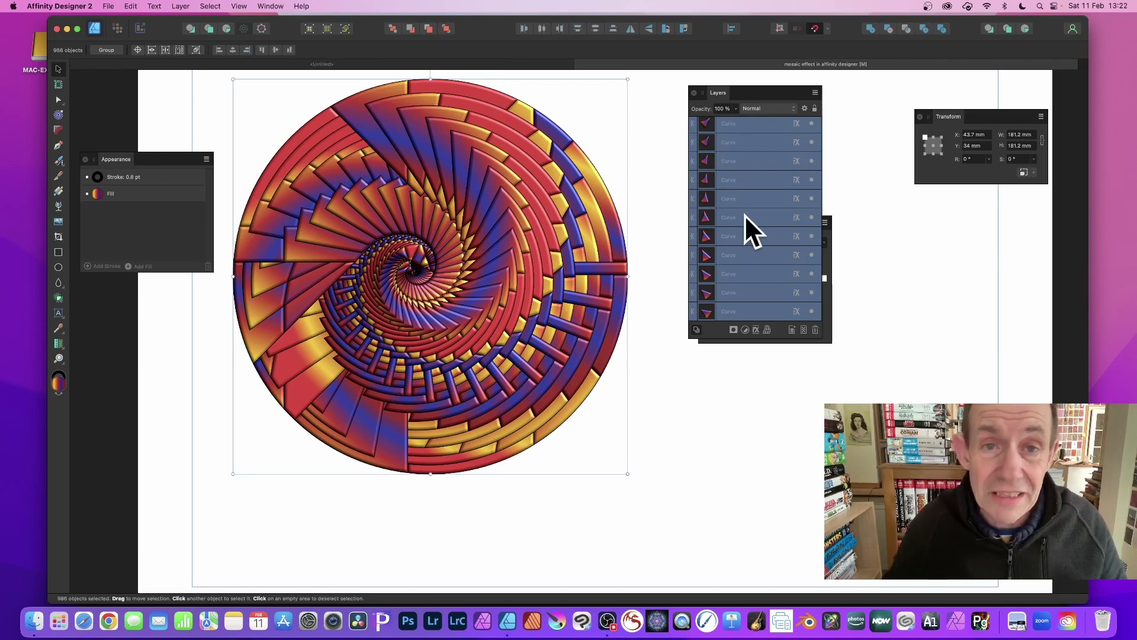
Preview blend modes but keep the mosaic at Normal, then pick the Ellipse tool
left_click(765, 109)
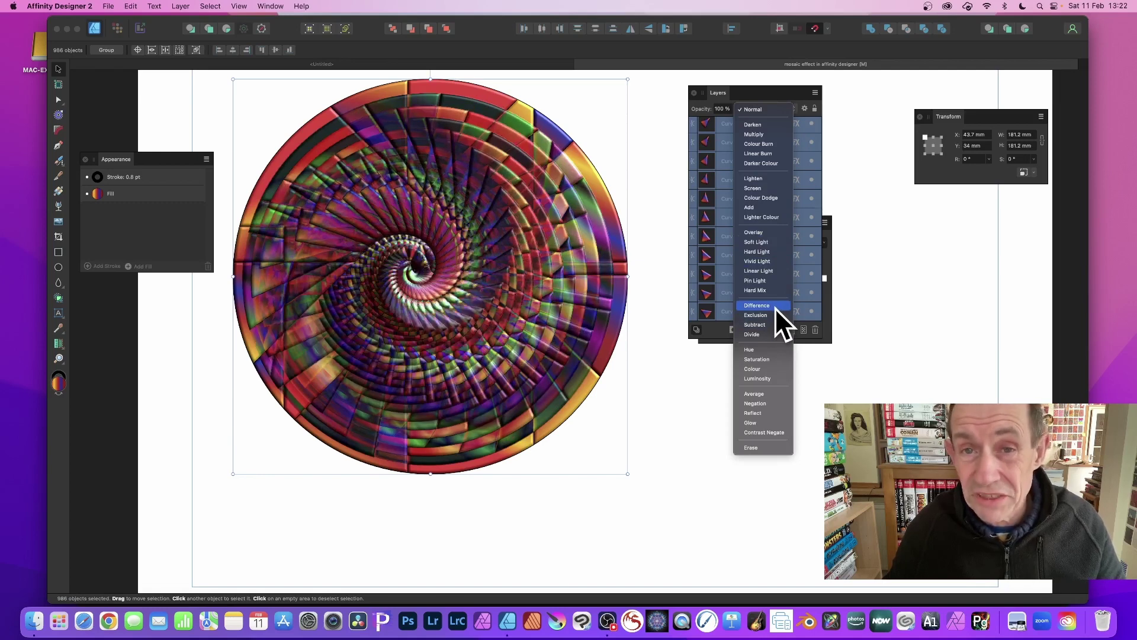
left_click(770, 107)
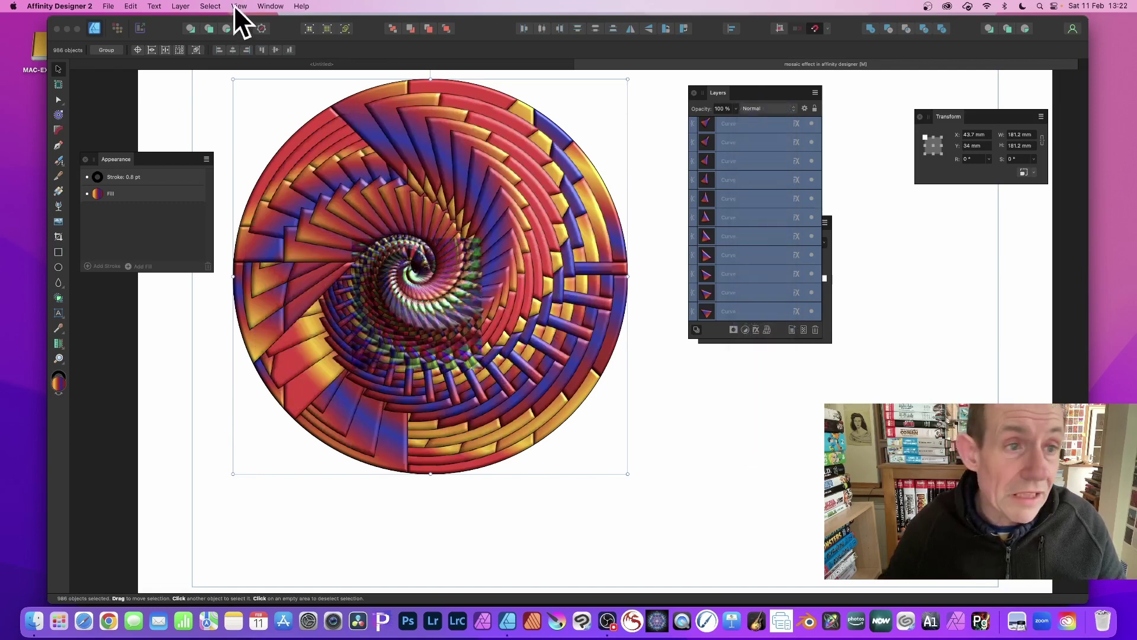
left_click(58, 267)
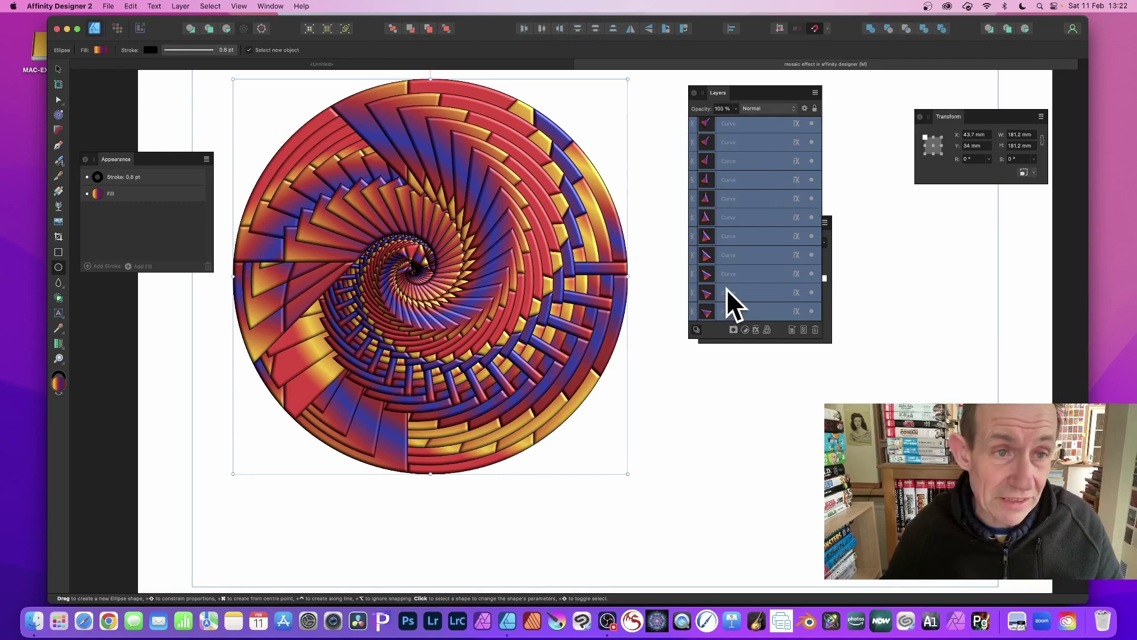
left_click(208, 48)
mouse_move(167, 81)
left_mouse_down()
mouse_move(183, 79)
mouse_move(165, 79)
left_mouse_up()
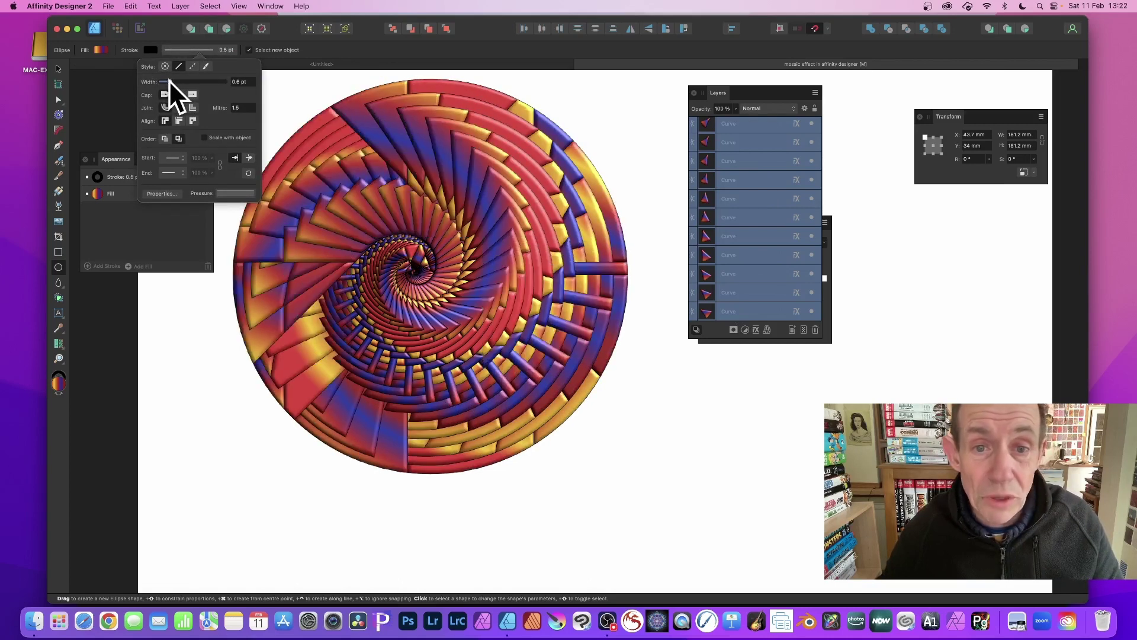
left_click(169, 80)
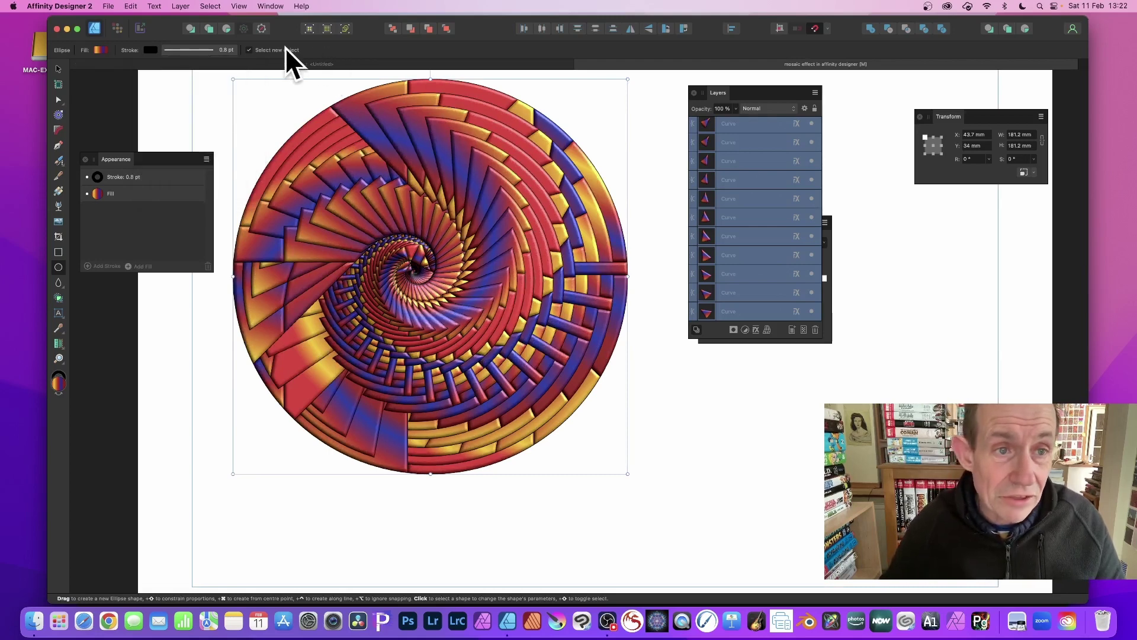
left_click(209, 50)
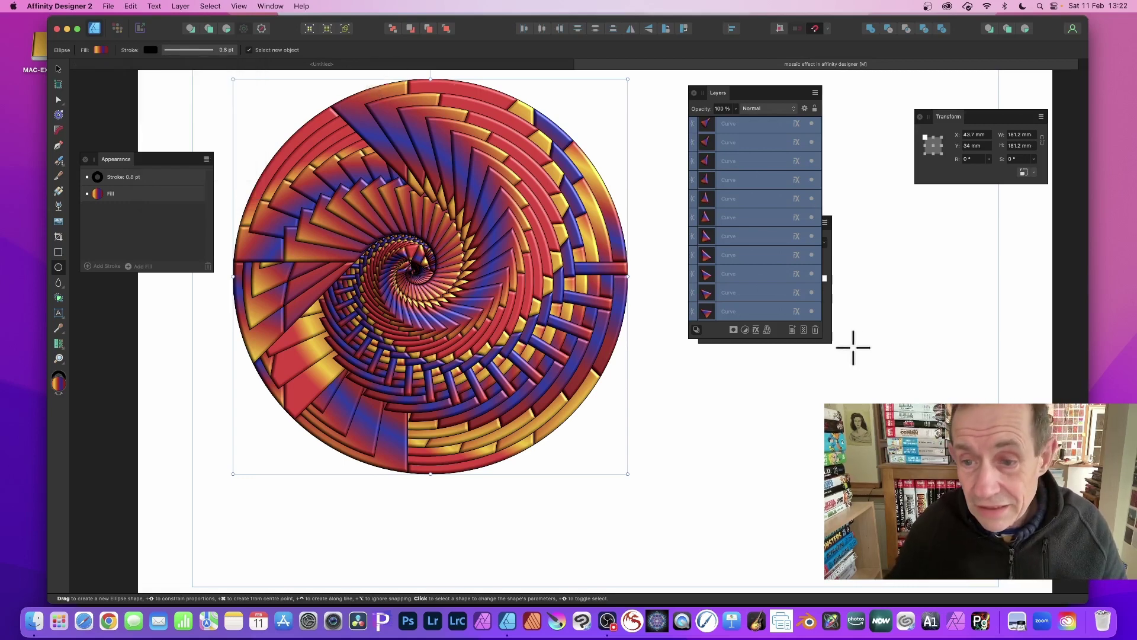
Try blue and purple-pink swatches from the Gradients palette, settling on the red, yellow and lavender gradient
left_click(829, 341)
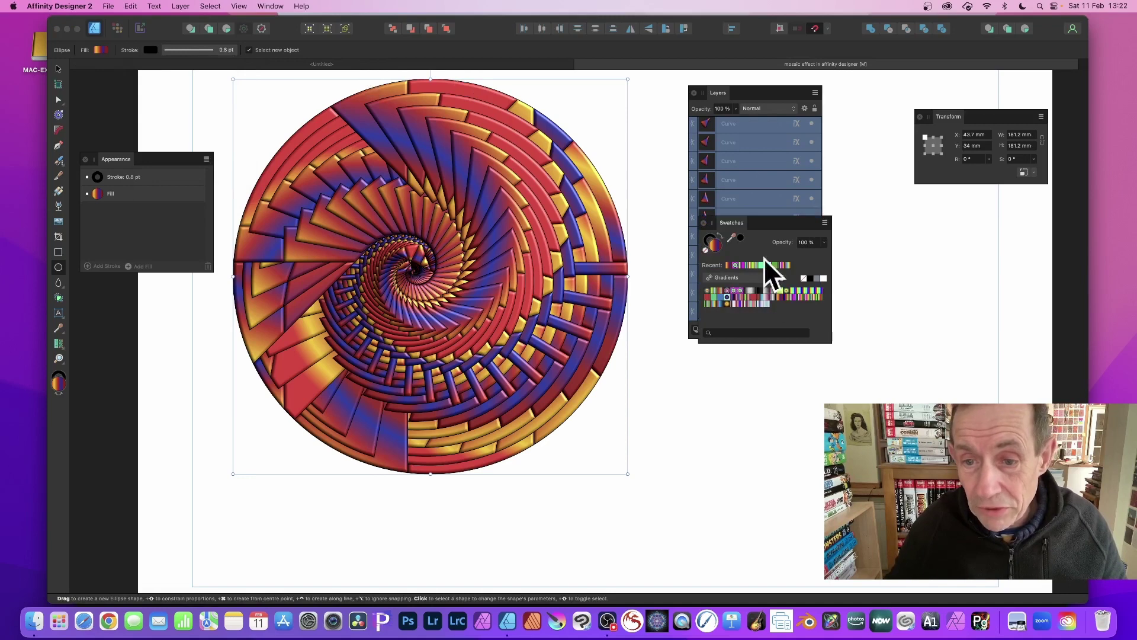
left_click(719, 303)
left_click(738, 302)
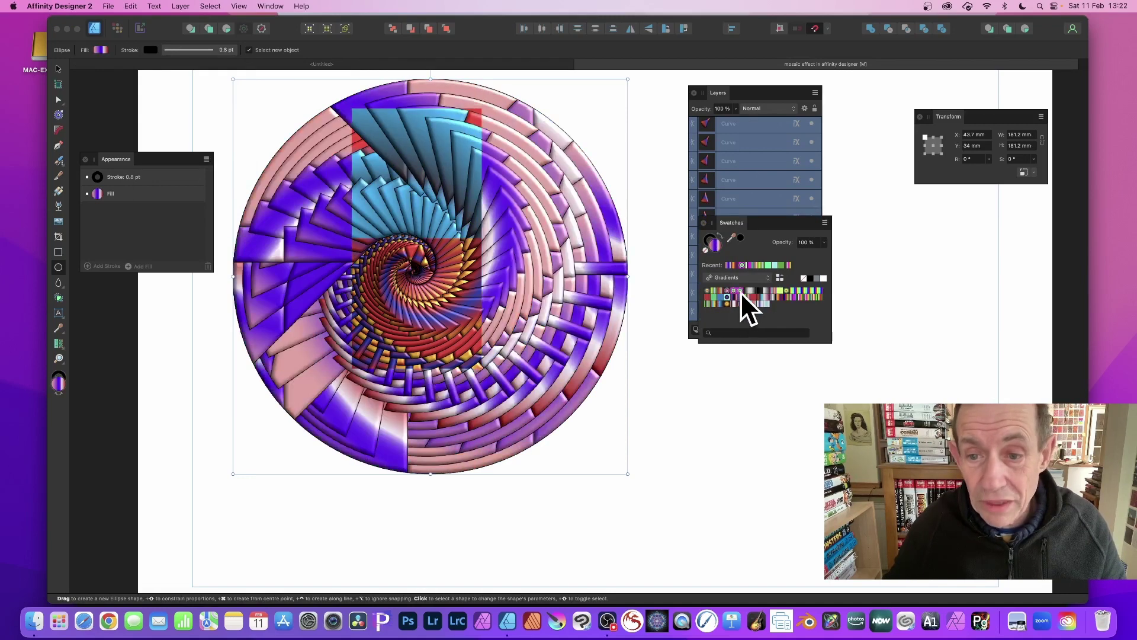
left_click(740, 291)
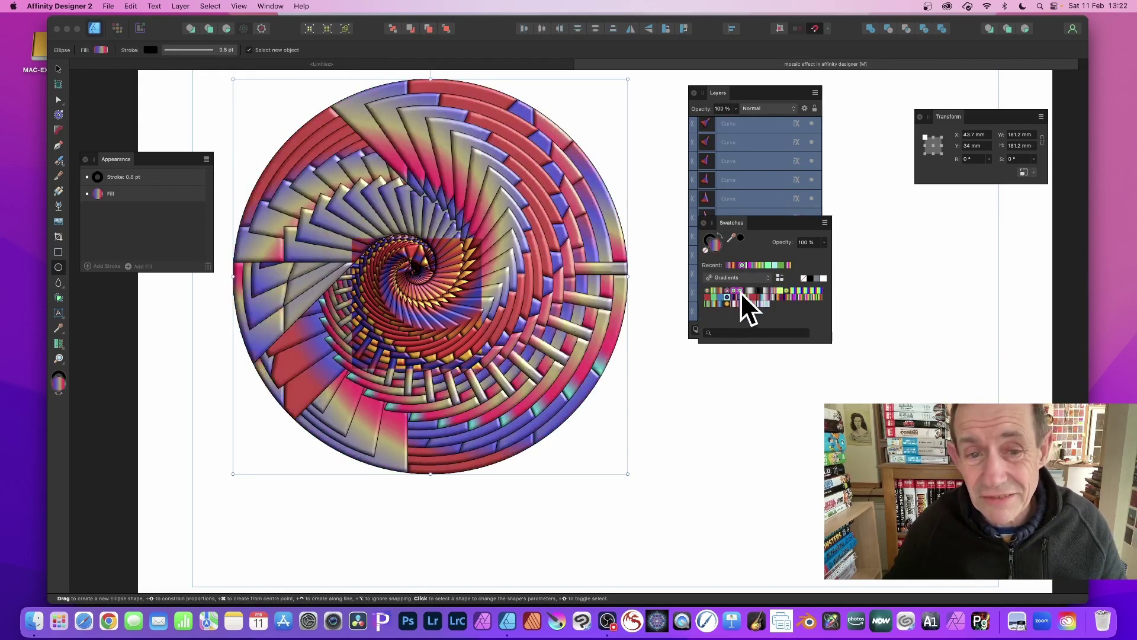